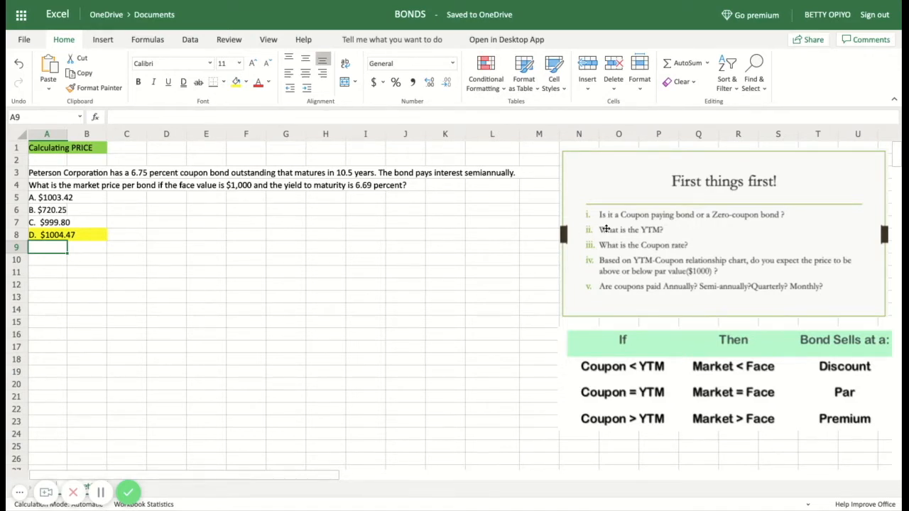
pyautogui.click(630, 223)
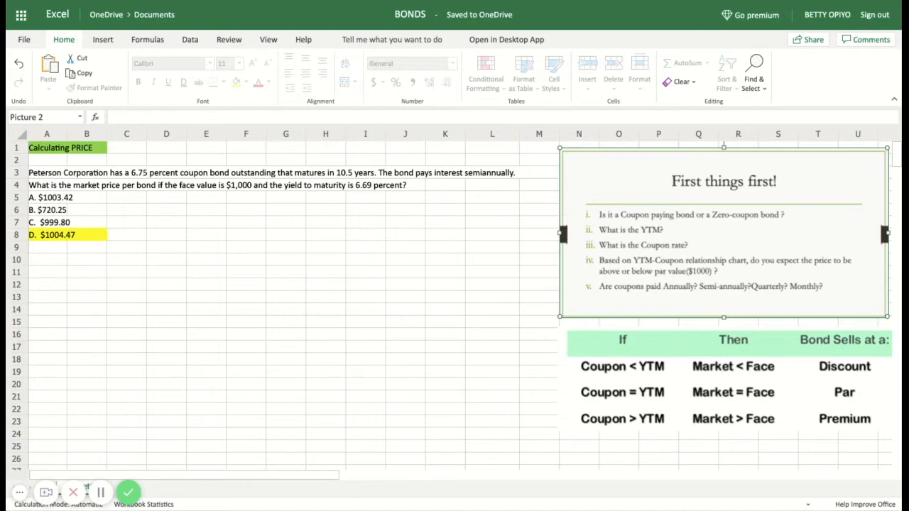
pyautogui.click(690, 366)
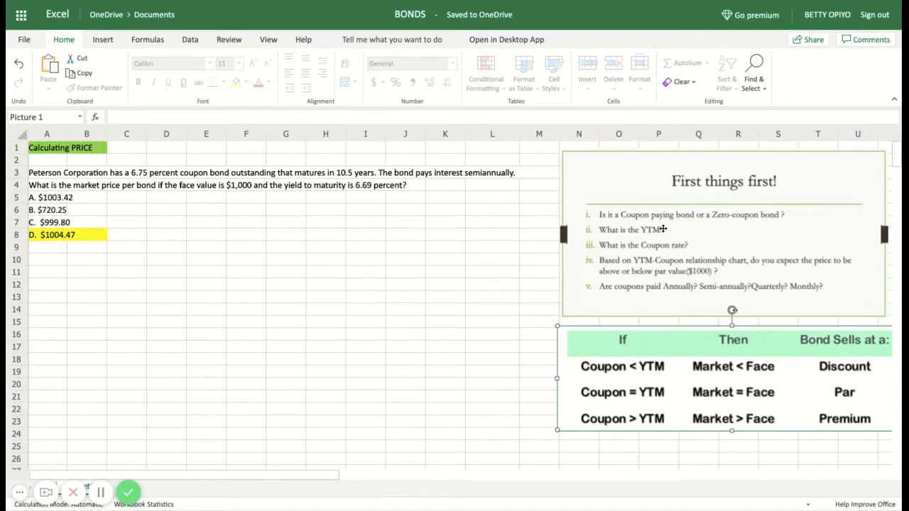
pyautogui.click(693, 228)
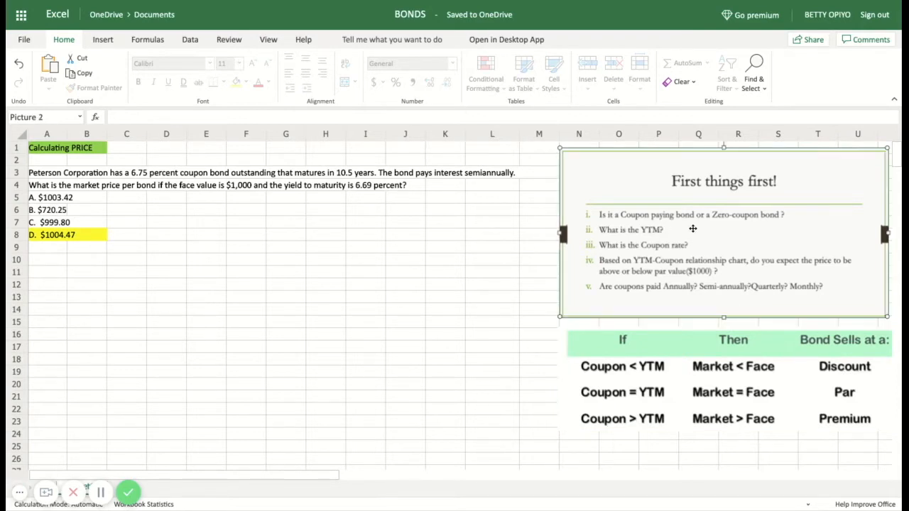
pyautogui.click(541, 335)
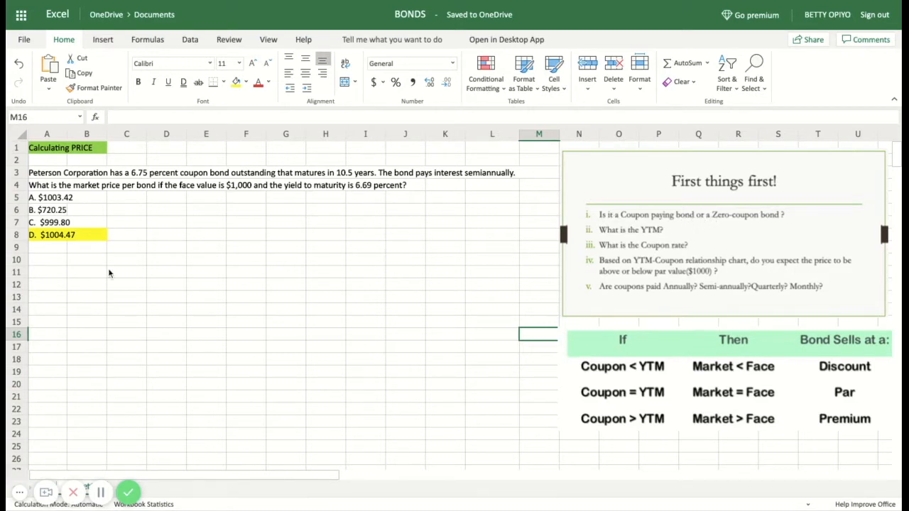
# Enter the item number i in cell A11 and the answer Coupon bond in B11.
pyautogui.click(54, 270)
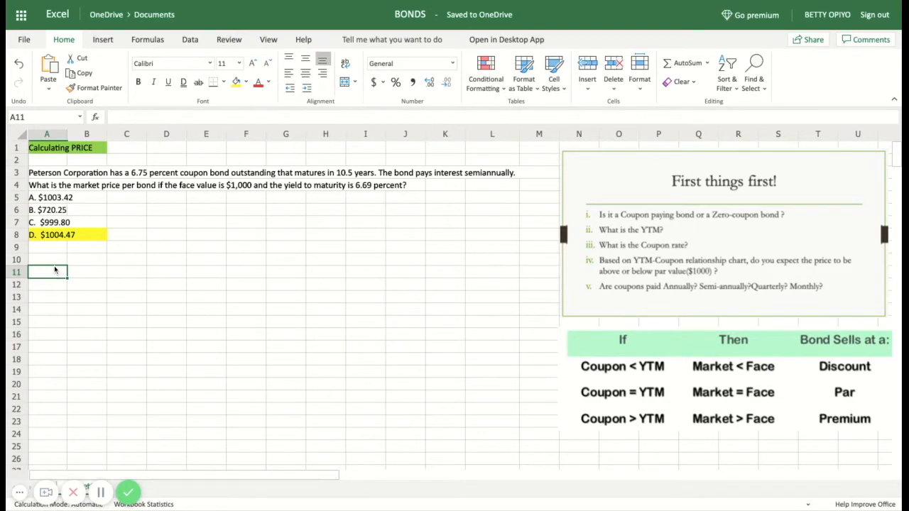
pyautogui.write('i')
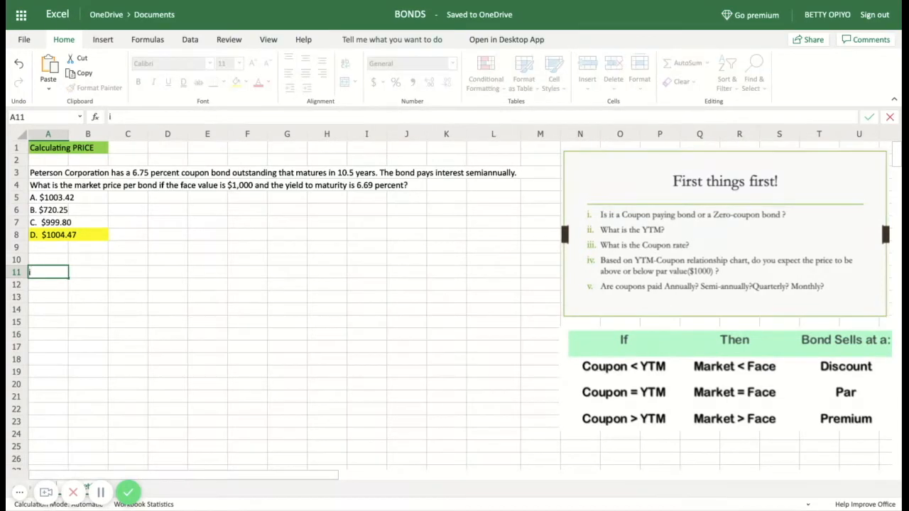
pyautogui.click(82, 277)
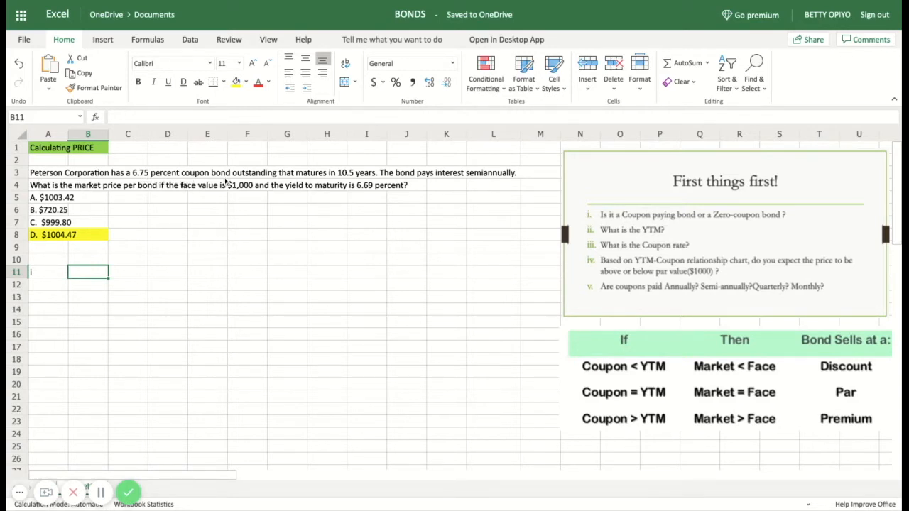
pyautogui.write('cOUPON B')
pyautogui.press('BackSpace')
pyautogui.press('BackSpace')
pyautogui.press('BackSpace')
pyautogui.press('BackSpace')
pyautogui.press('BackSpace')
pyautogui.press('BackSpace')
pyautogui.press('BackSpace')
pyautogui.write('Coupon bond')
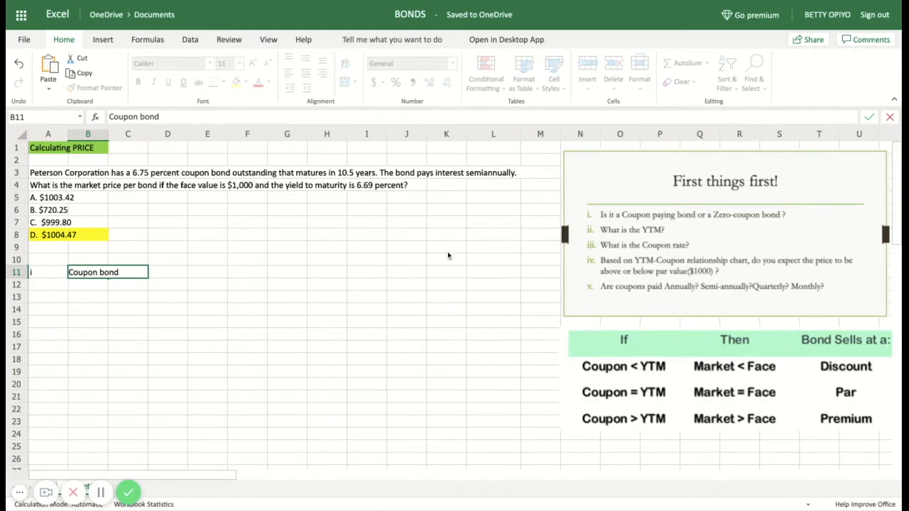
# Enter the item number ii in cell A12 and the yield to maturity of 6.69% in B12.
pyautogui.click(40, 287)
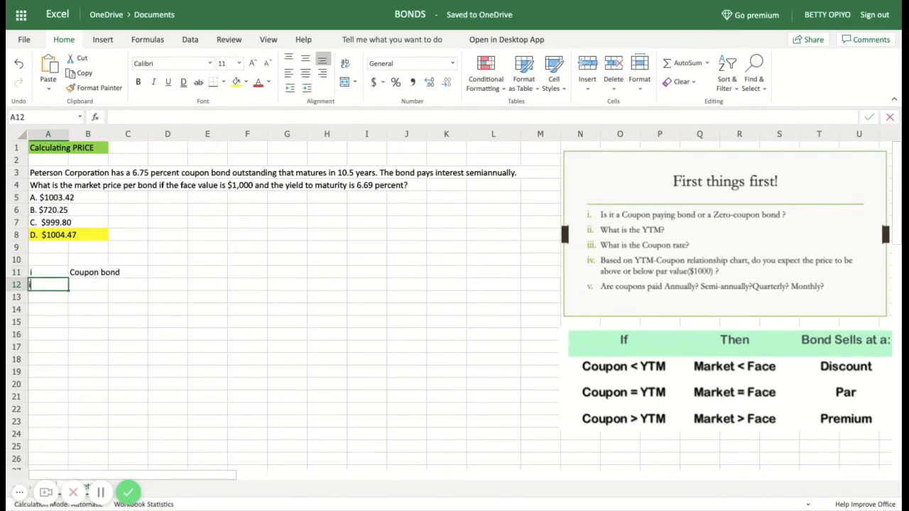
pyautogui.write('ii')
pyautogui.click(88, 287)
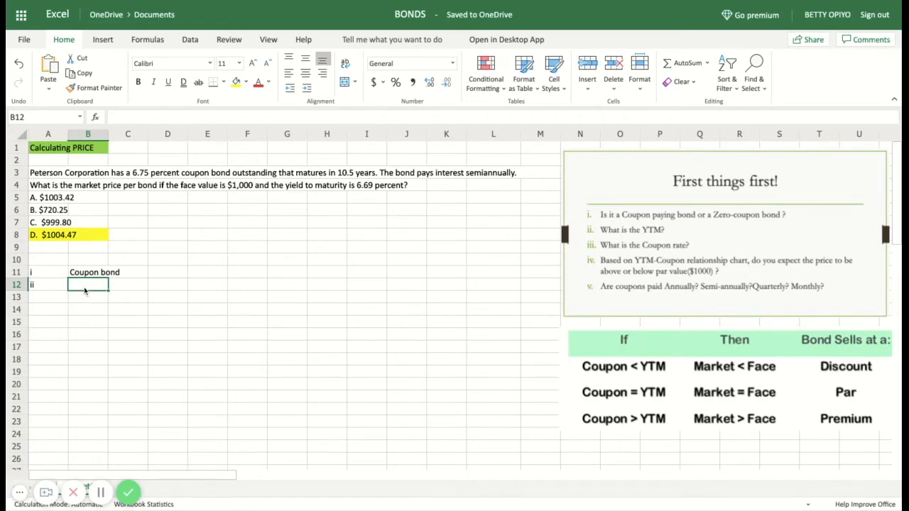
pyautogui.write('6.6')
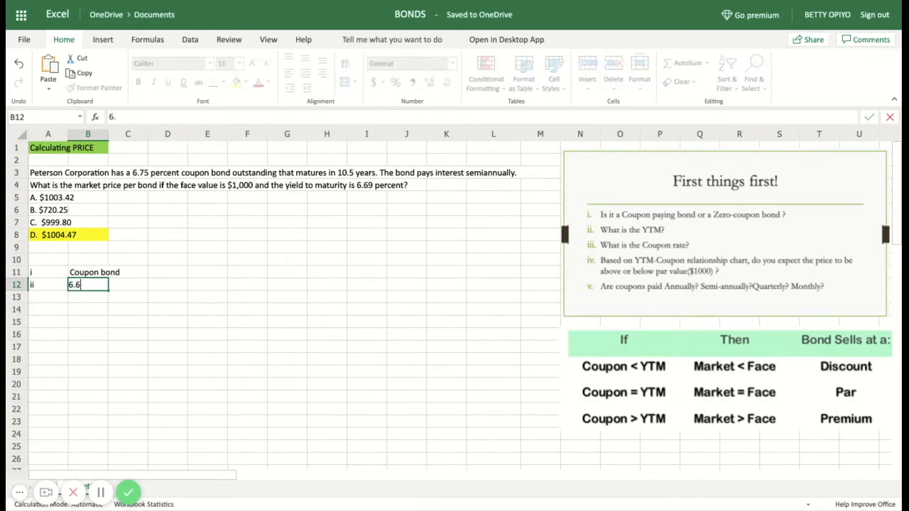
pyautogui.write('9%')
pyautogui.press('Return')
# Enter the item number iii in cell A13 and the coupon rate of 6.75% in B13.
pyautogui.click(55, 304)
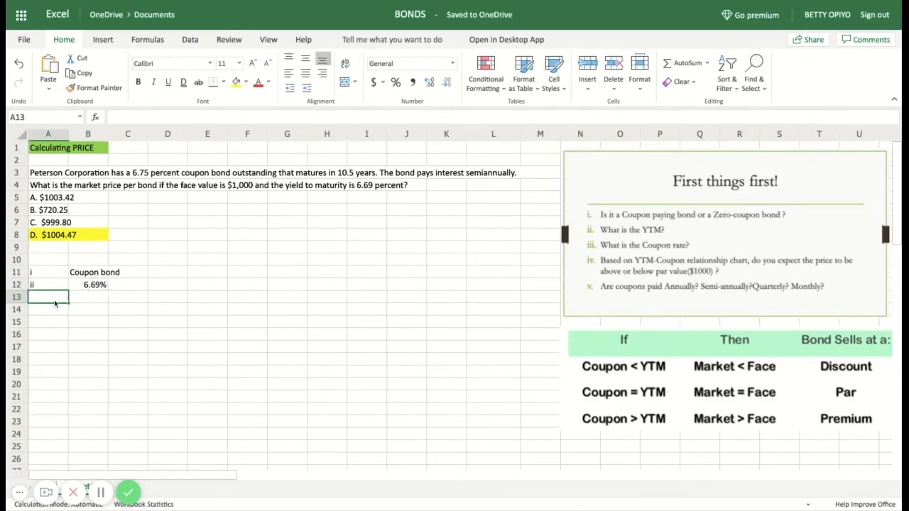
pyautogui.write('iii')
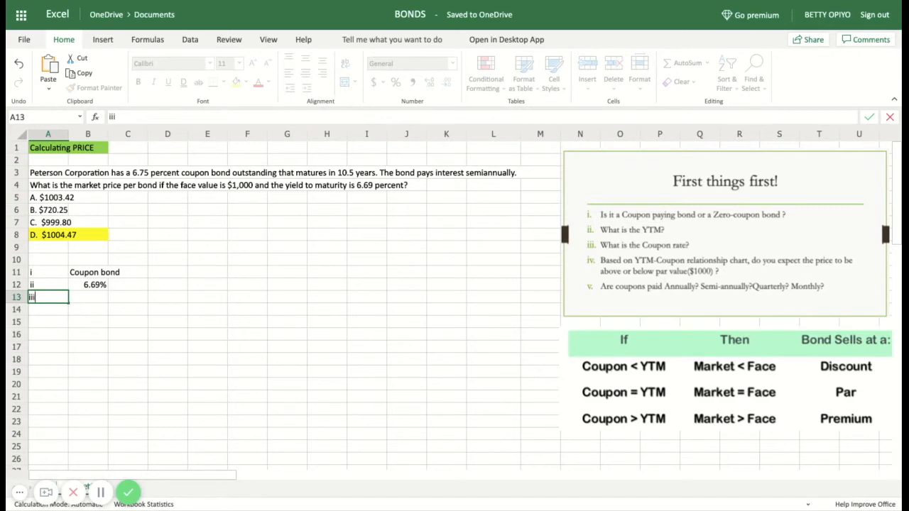
pyautogui.press('Return')
pyautogui.click(96, 302)
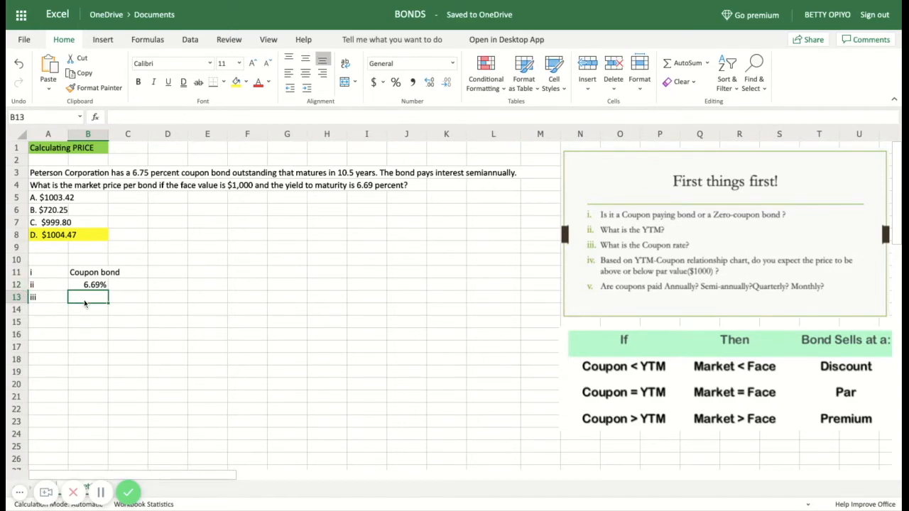
pyautogui.write('6.')
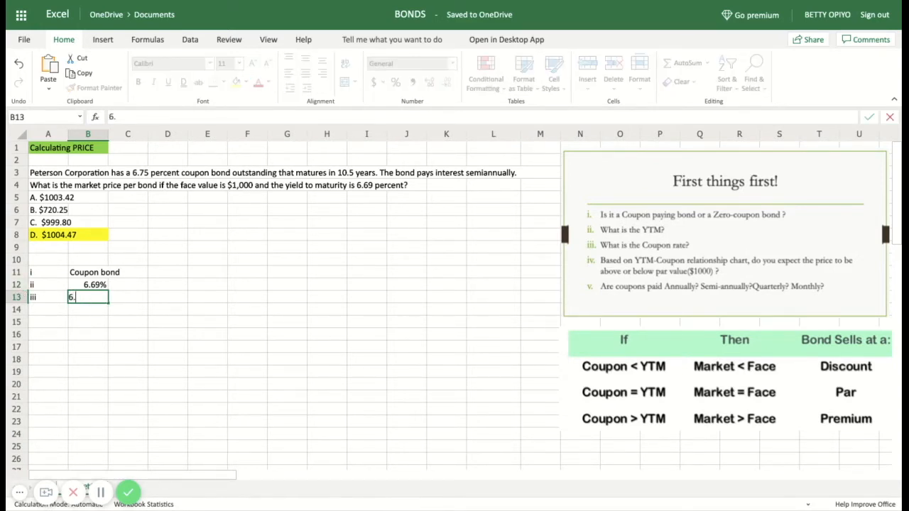
pyautogui.write('75%')
pyautogui.press('Return')
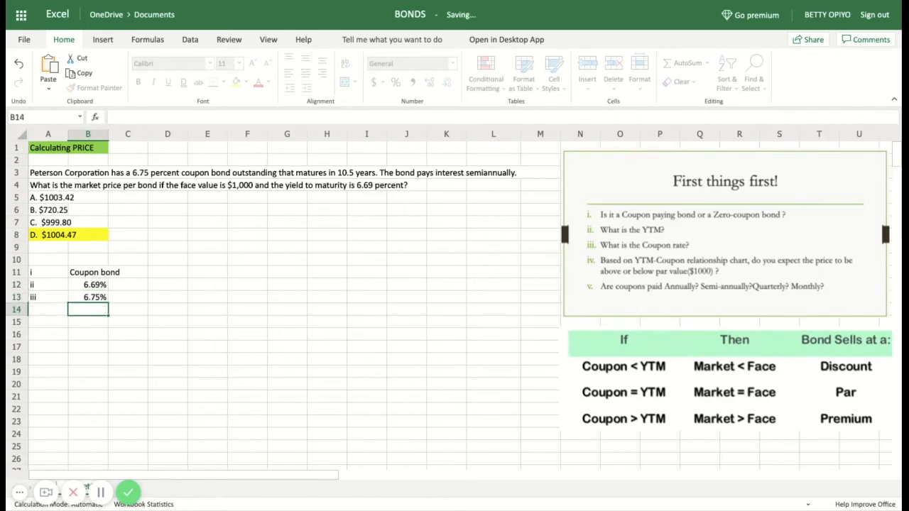
# Enter the item number iv in cell A14, under the existing numbered items.
pyautogui.click(40, 311)
pyautogui.write('iv')
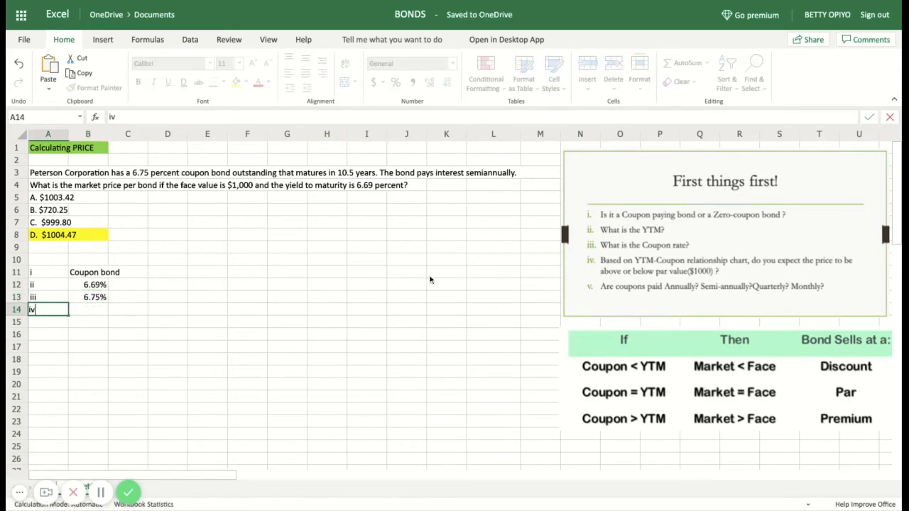
pyautogui.click(597, 265)
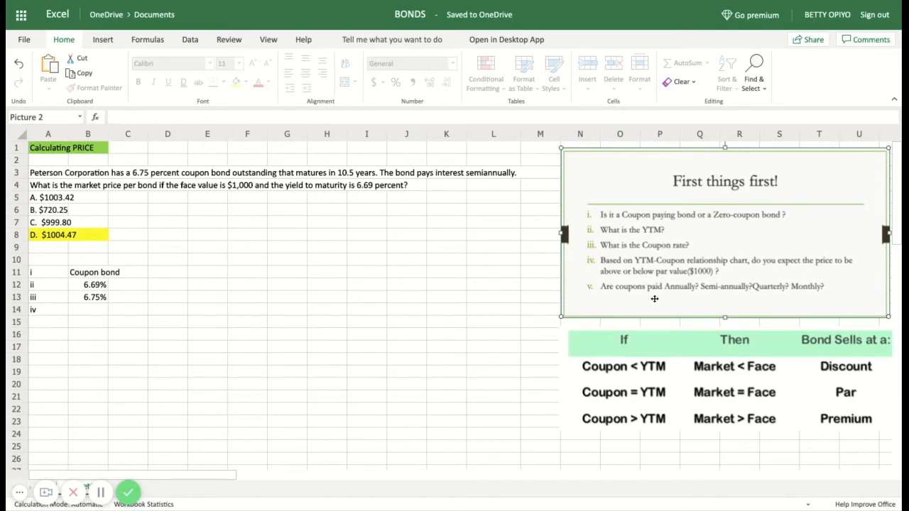
pyautogui.click(538, 353)
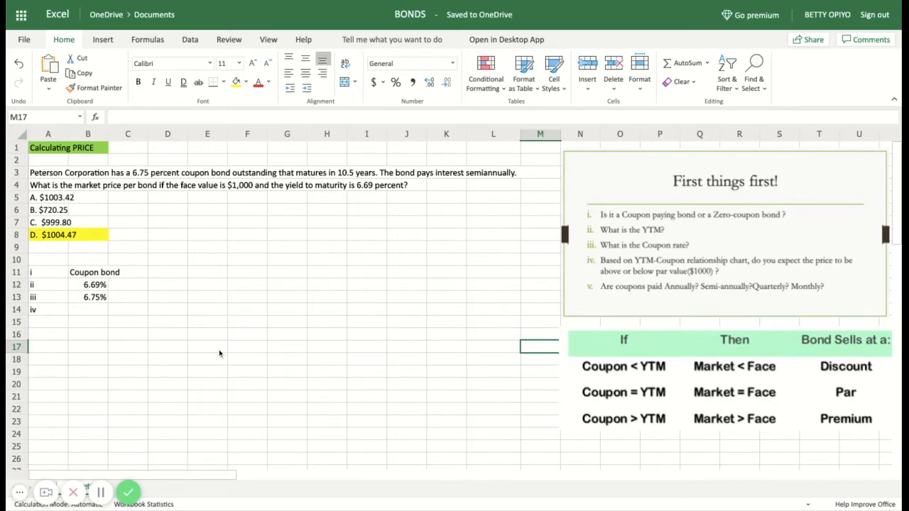
# Label the two percentages by entering YTM in cell C12 and Coupon rate in C13.
pyautogui.click(115, 287)
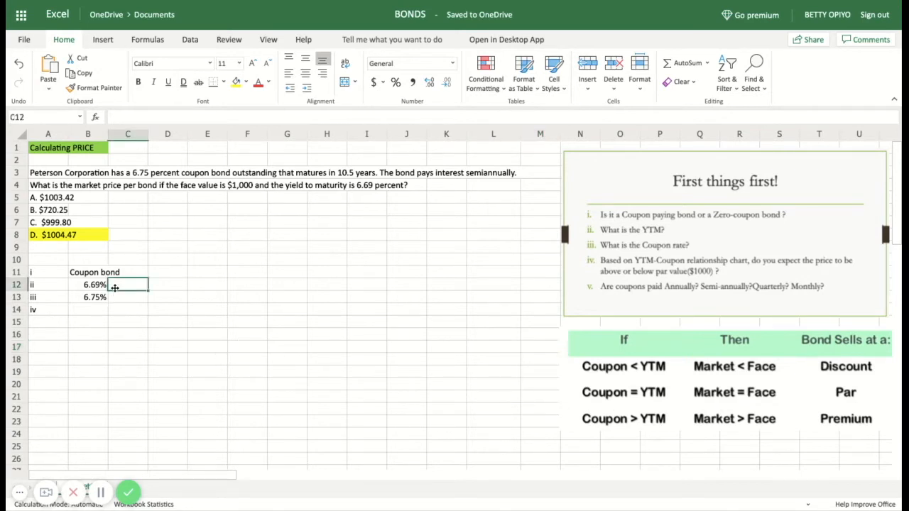
pyautogui.write('YTM')
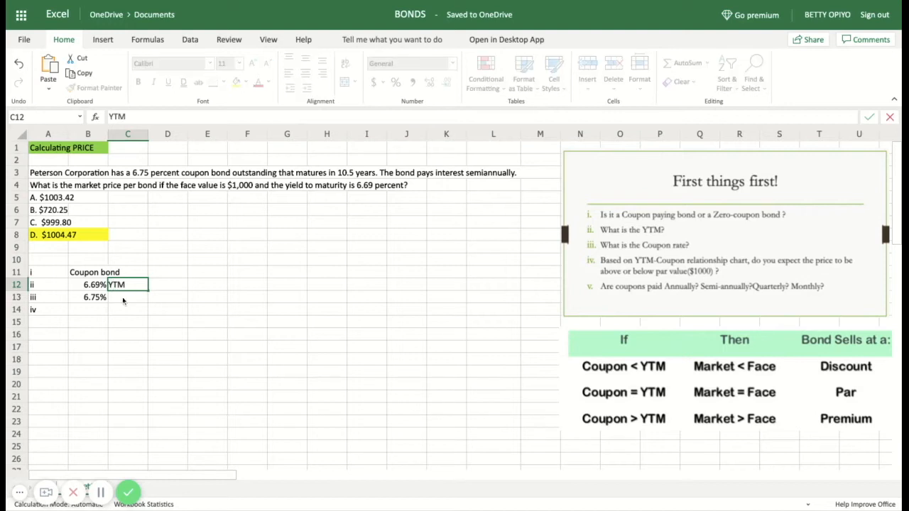
pyautogui.click(122, 301)
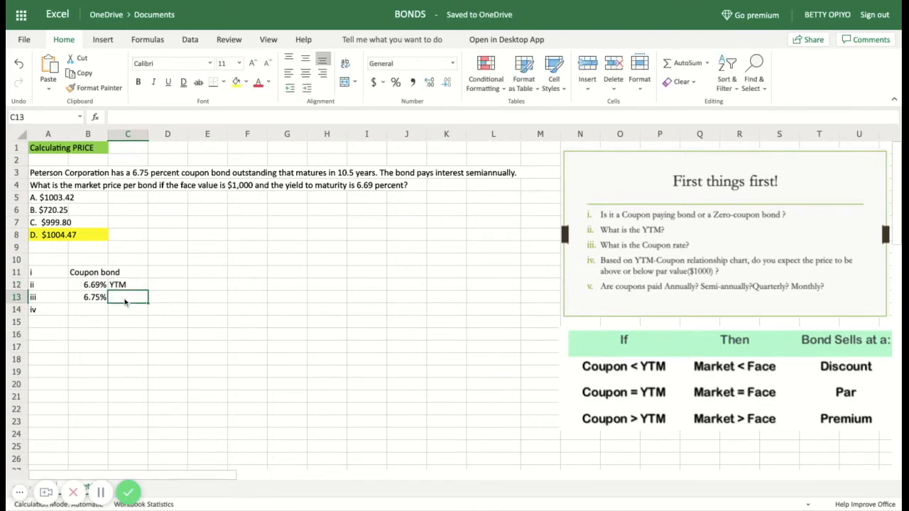
pyautogui.write('Coupon rate')
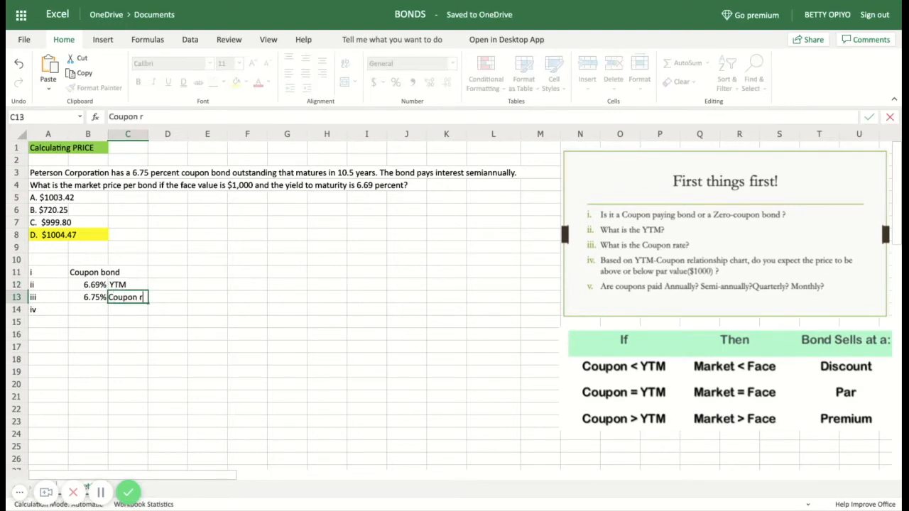
pyautogui.press('Return')
pyautogui.click(162, 334)
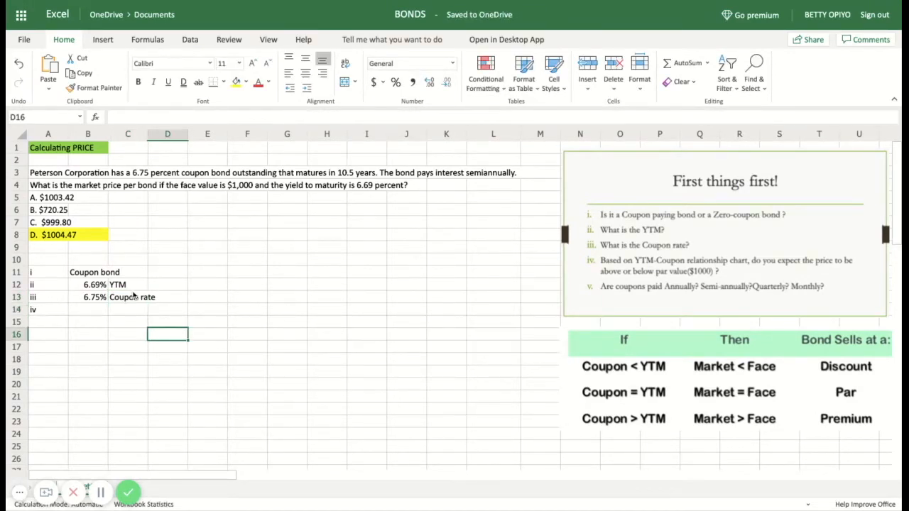
# Examine the coupon versus YTM relationship chart and check answer options A to D in A5:A8 against the $1,000 par value.
pyautogui.click(641, 381)
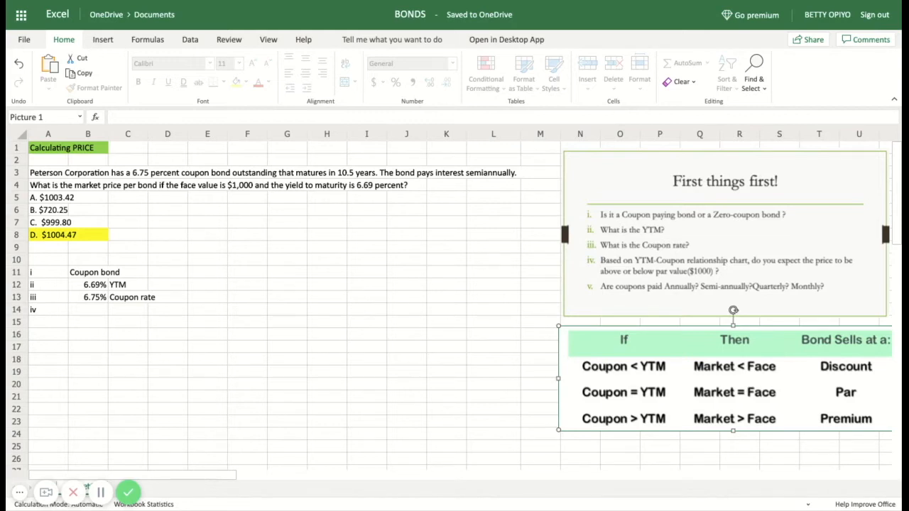
pyautogui.click(549, 398)
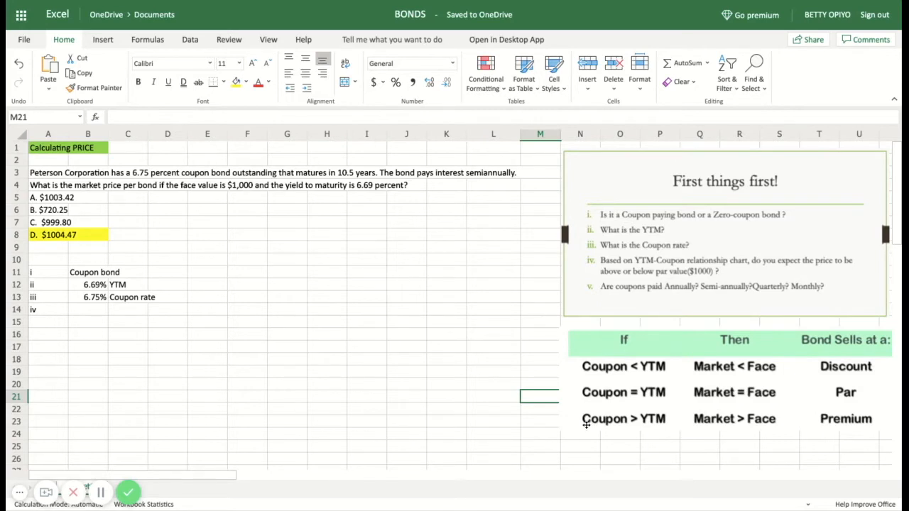
pyautogui.click(539, 424)
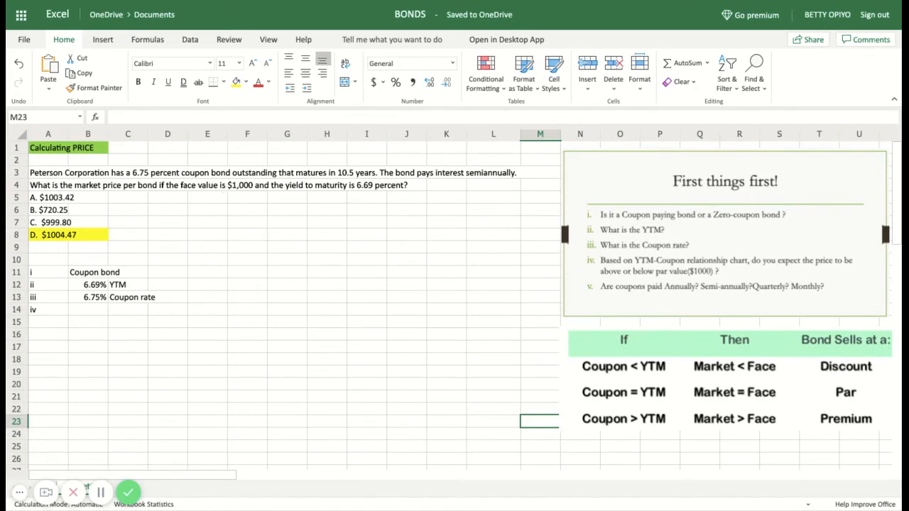
pyautogui.click(88, 313)
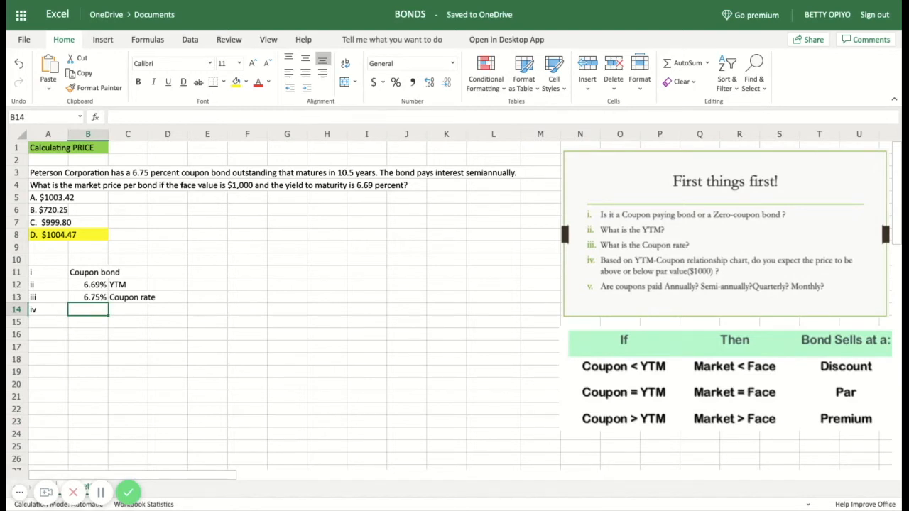
pyautogui.click(67, 214)
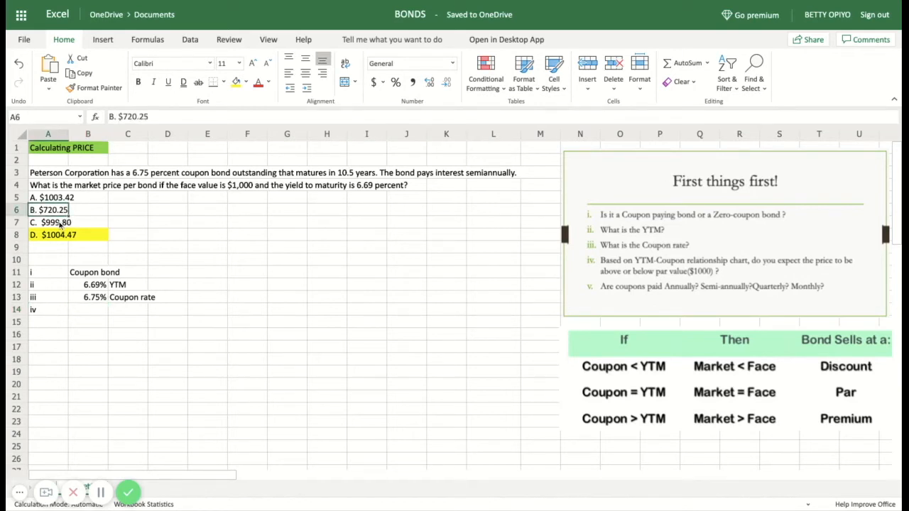
pyautogui.click(60, 224)
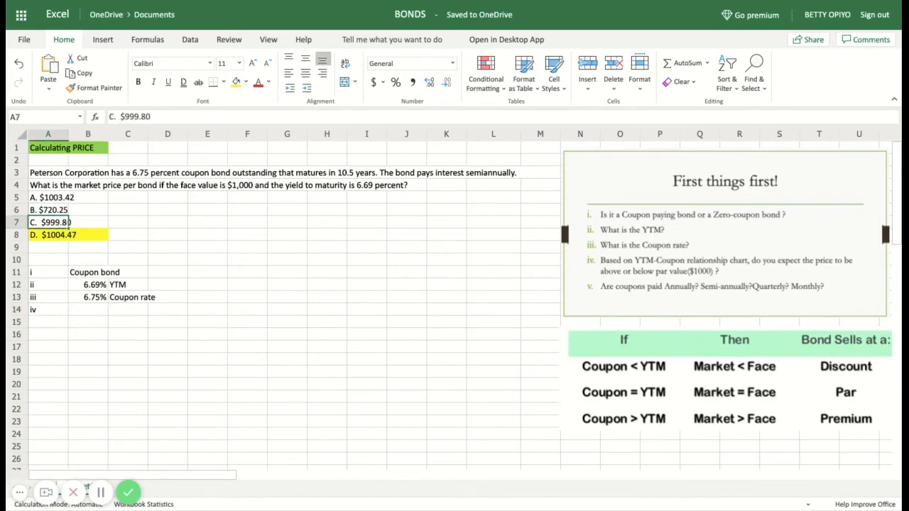
pyautogui.click(55, 211)
pyautogui.click(56, 226)
pyautogui.click(46, 199)
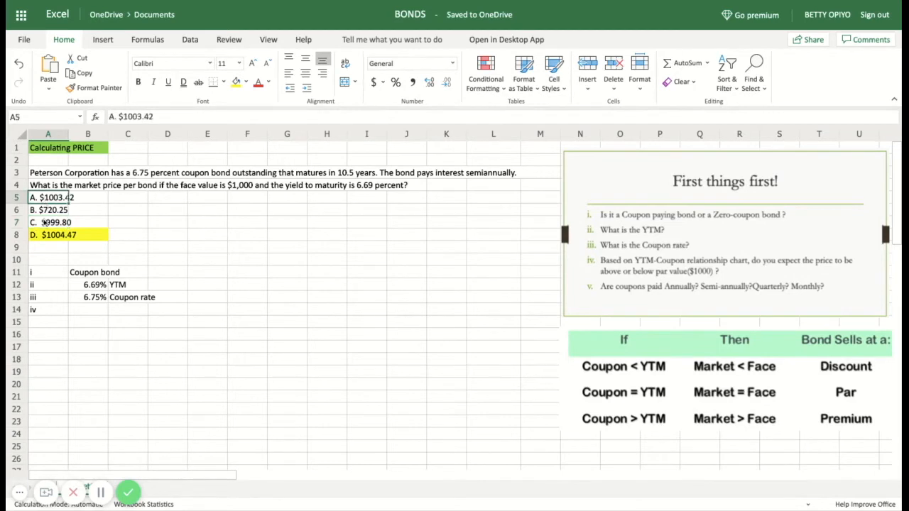
pyautogui.click(49, 239)
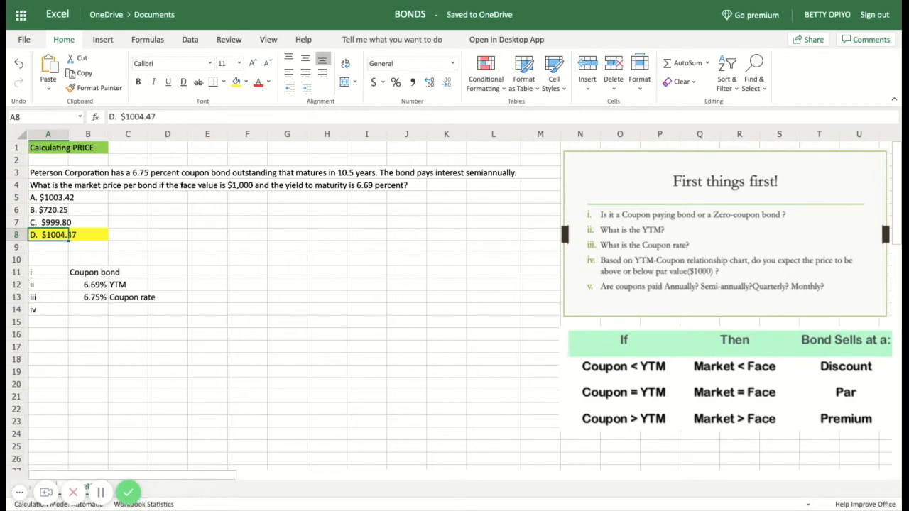
pyautogui.click(84, 331)
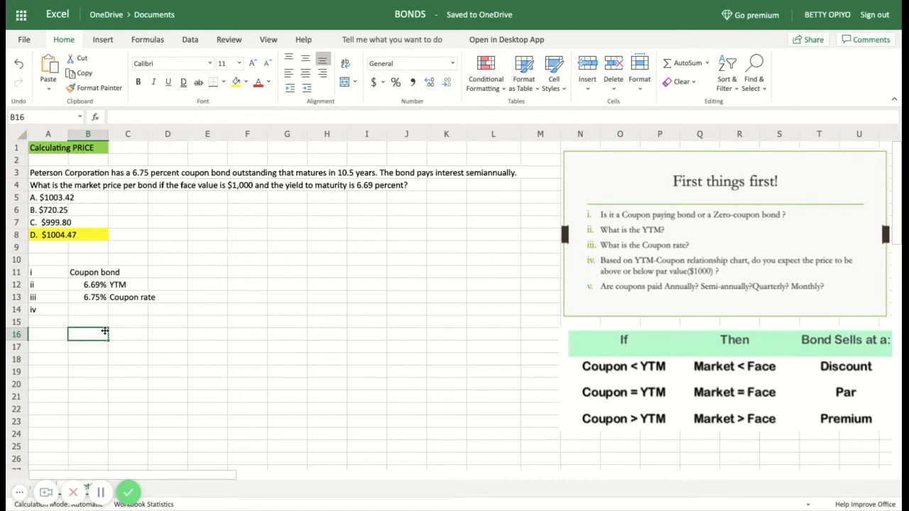
pyautogui.click(64, 337)
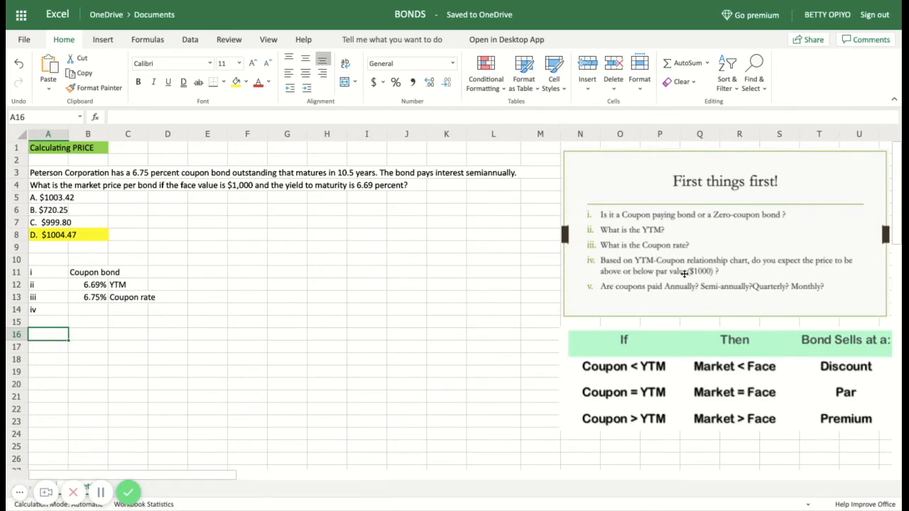
pyautogui.click(91, 312)
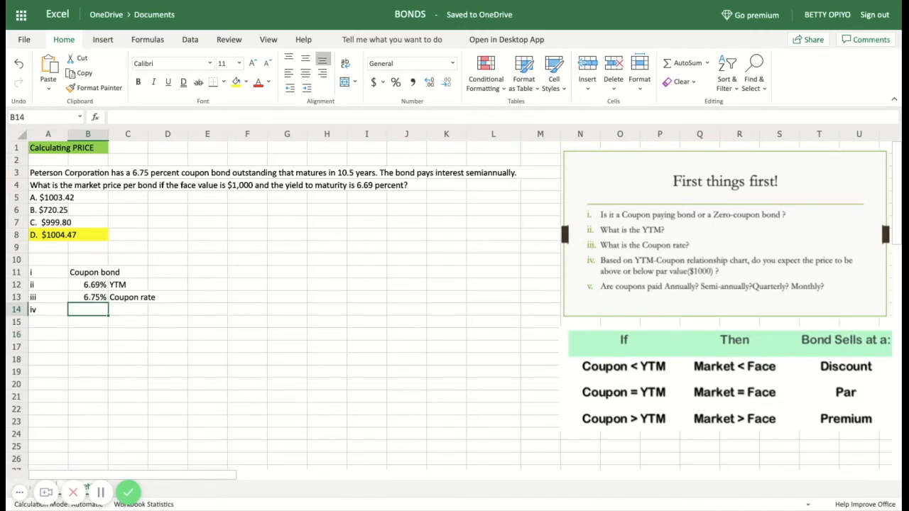
# Answer item iv by entering Above $1000 in cell B14, with only the first letter capitalized.
pyautogui.write('abOVE $1000')
pyautogui.press('Return')
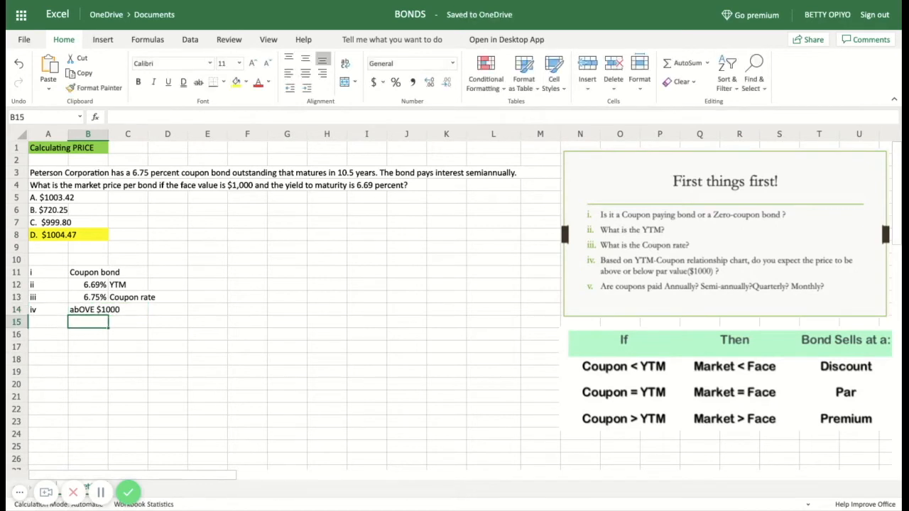
pyautogui.doubleClick(88, 310)
pyautogui.press('BackSpace')
pyautogui.press('BackSpace')
pyautogui.press('BackSpace')
pyautogui.press('BackSpace')
pyautogui.press('BackSpace')
pyautogui.press('BackSpace')
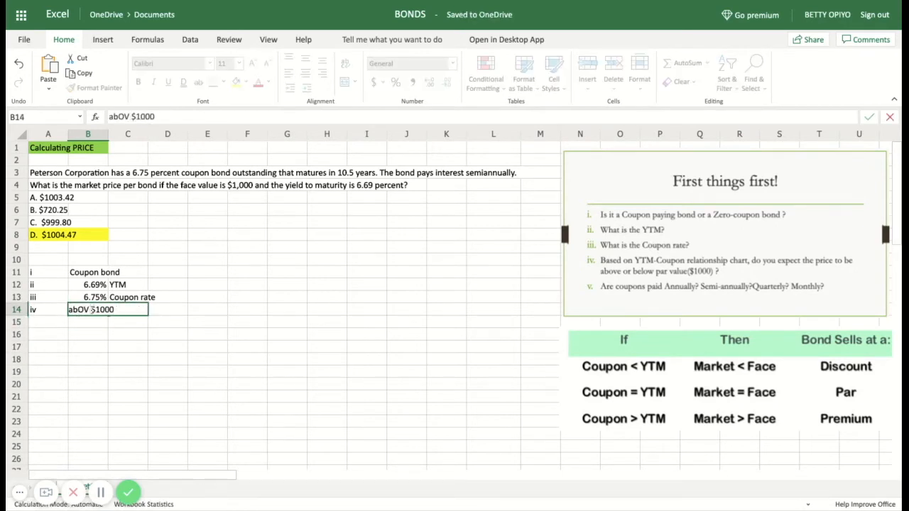
pyautogui.write('Above')
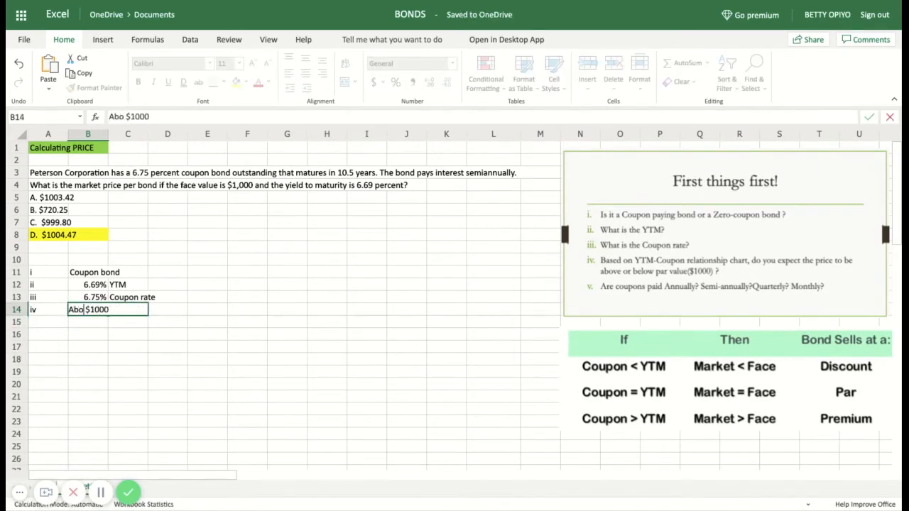
pyautogui.press('Return')
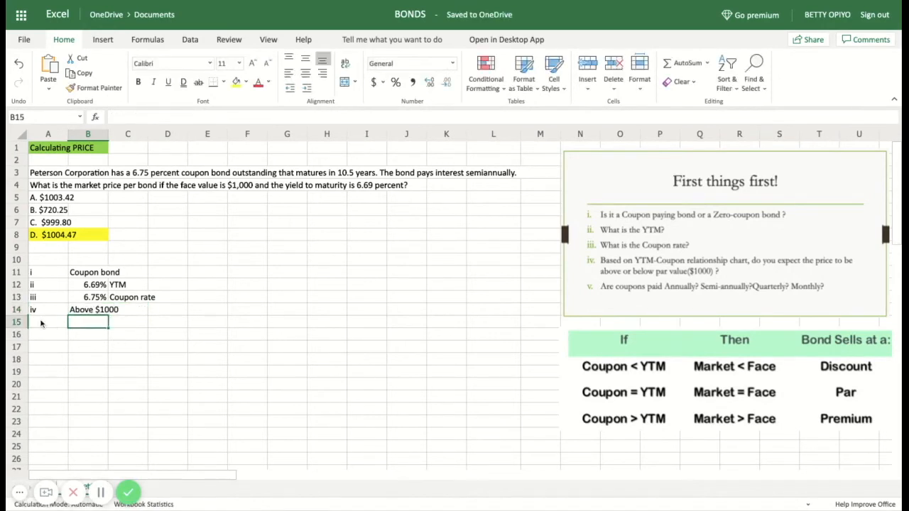
# Enter the item number v in cell A15 and the coupon frequency semi-annually in B15.
pyautogui.click(41, 324)
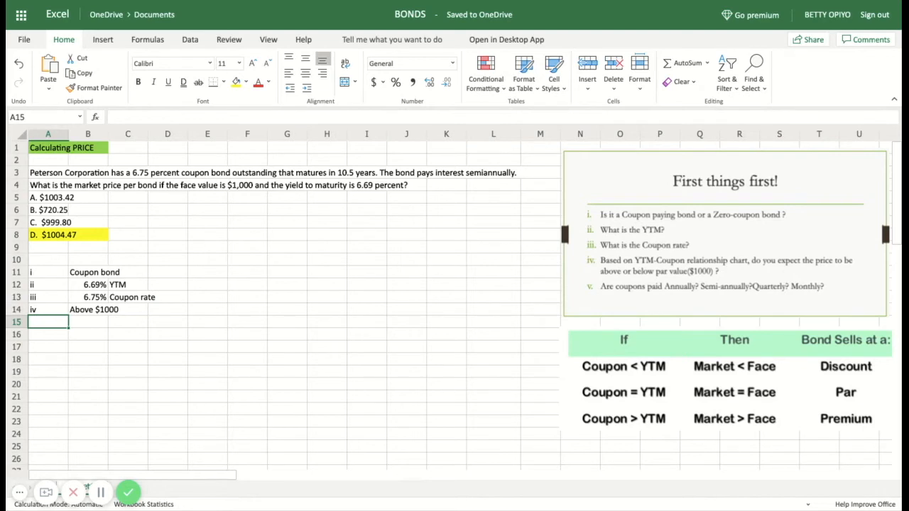
pyautogui.write('v')
pyautogui.click(80, 327)
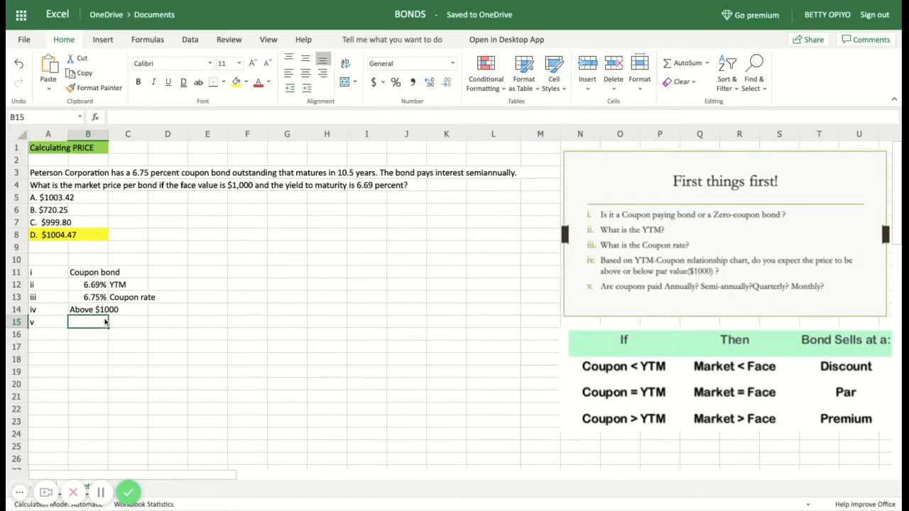
pyautogui.write('semi')
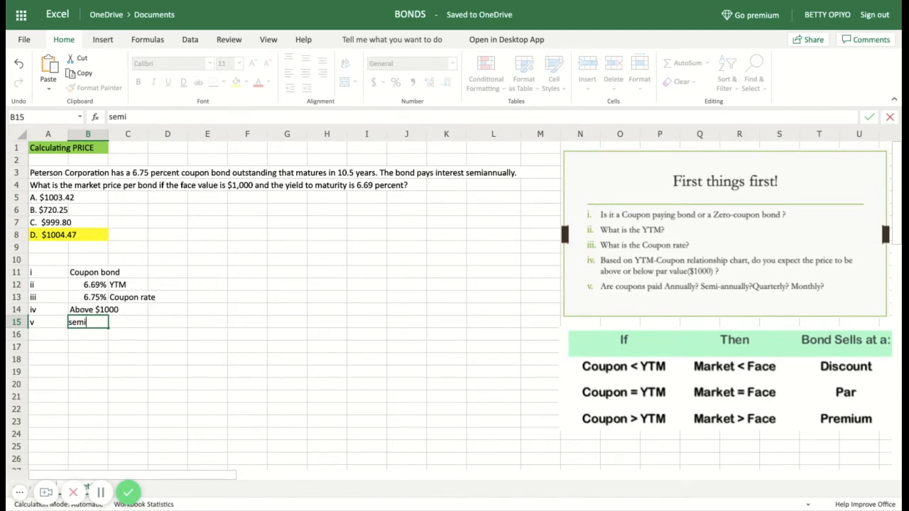
pyautogui.write('-annualy')
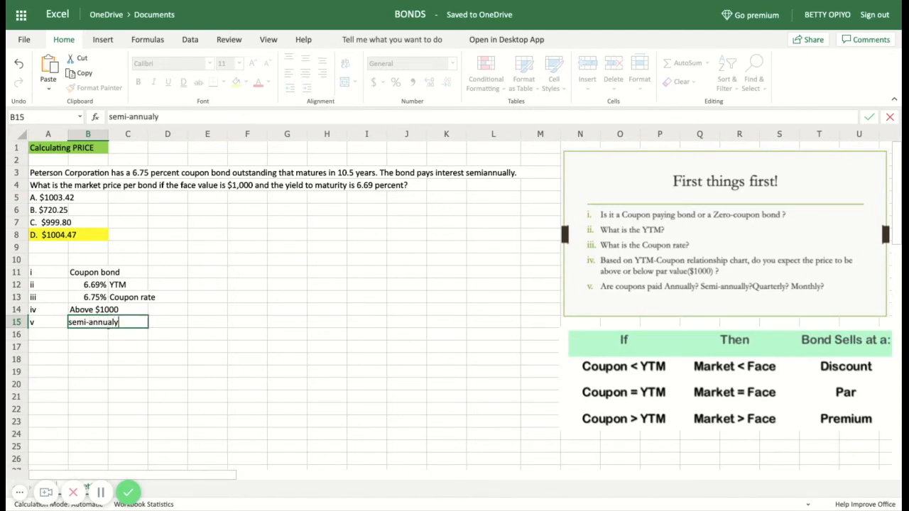
pyautogui.press('Return')
pyautogui.doubleClick(107, 325)
pyautogui.write('l')
pyautogui.press('Return')
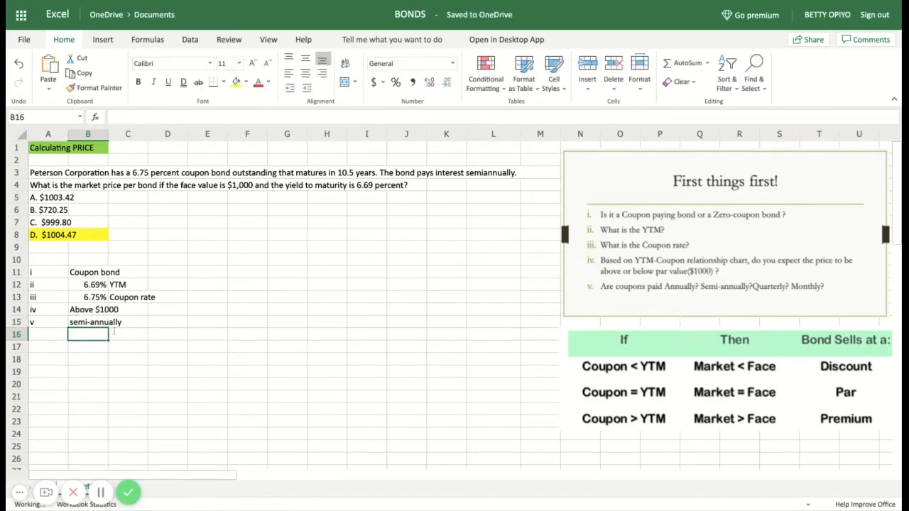
# Add the heading Solution in cell A17 and the label N in A18 below it.
pyautogui.click(100, 359)
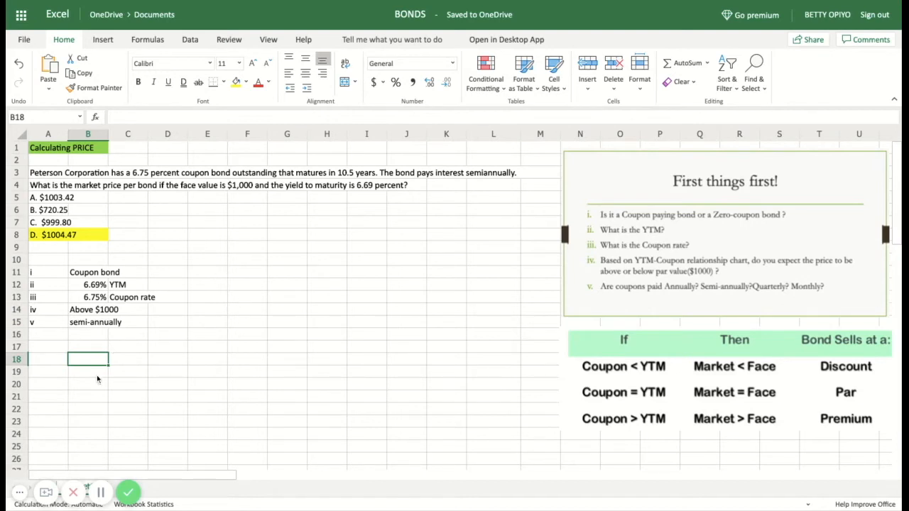
pyautogui.click(51, 351)
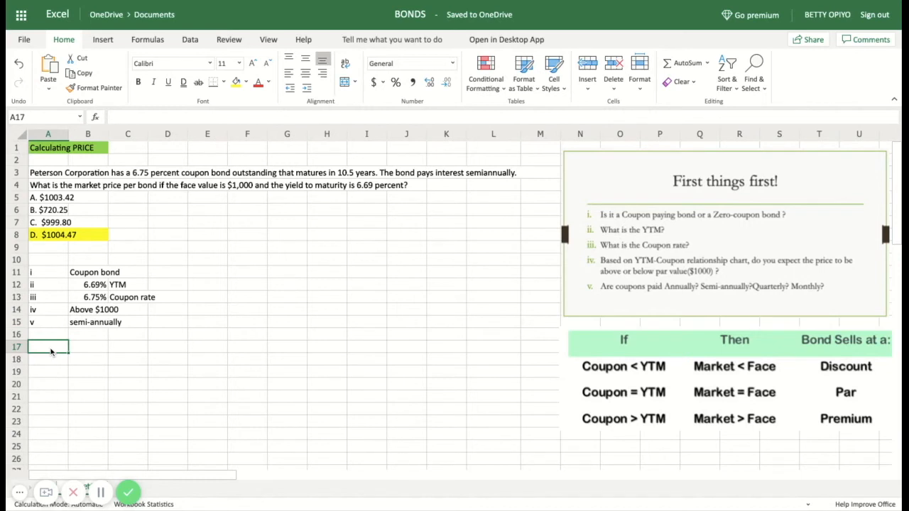
pyautogui.write('Solu')
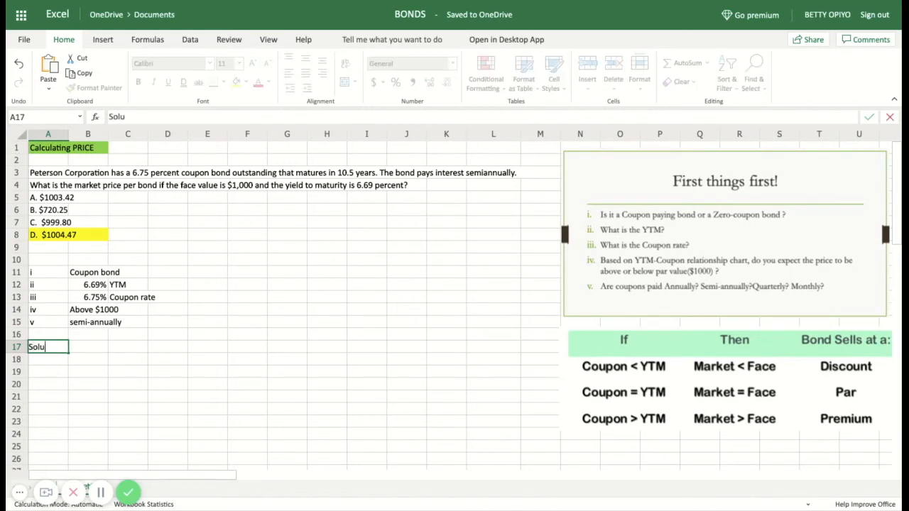
pyautogui.write('tion')
pyautogui.press('Return')
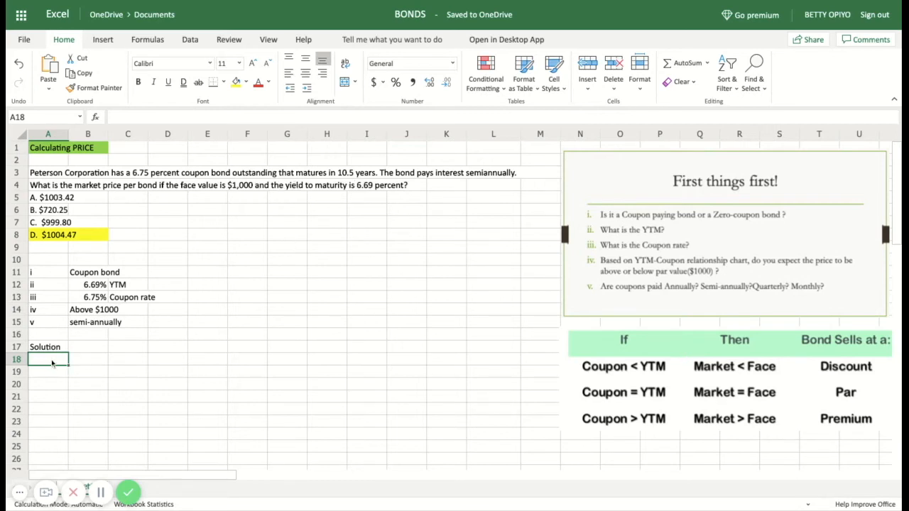
pyautogui.write('n')
pyautogui.write('N')
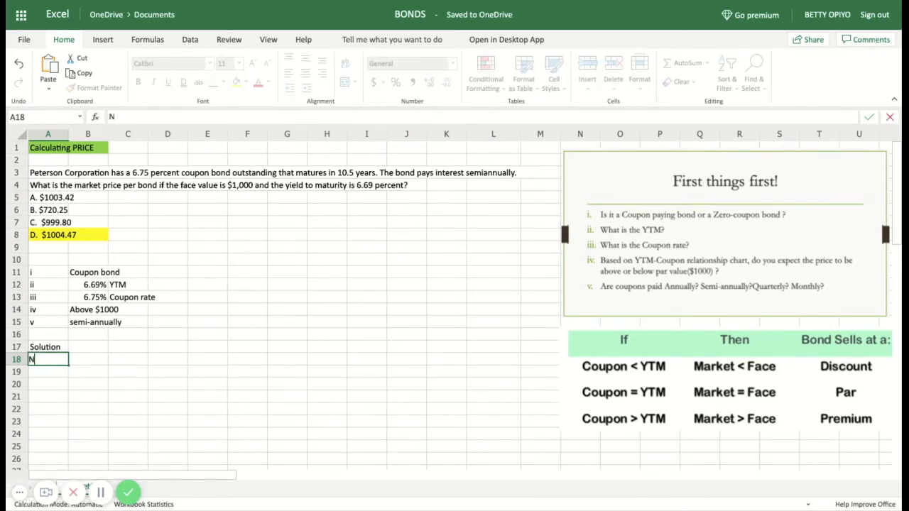
# Calculate the number of semiannual periods in cell B18 with the formula =10.5*2.
pyautogui.click(85, 361)
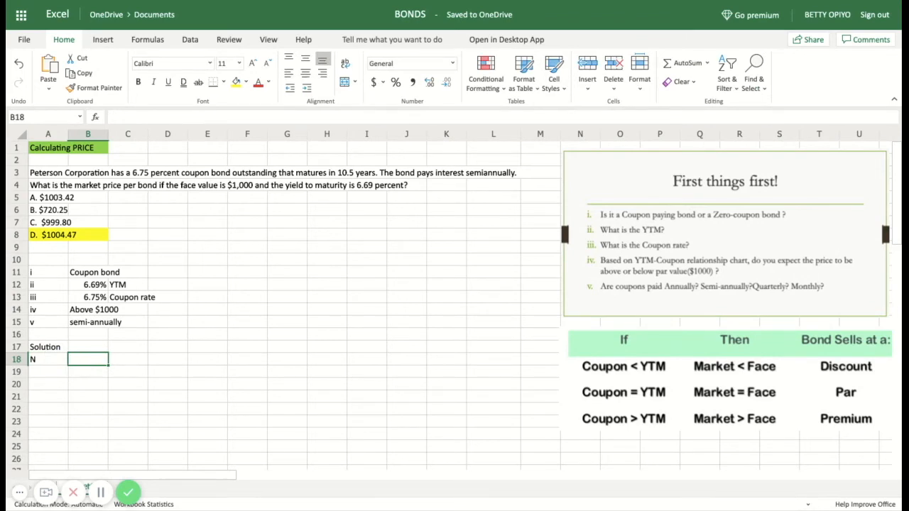
pyautogui.write('10.5')
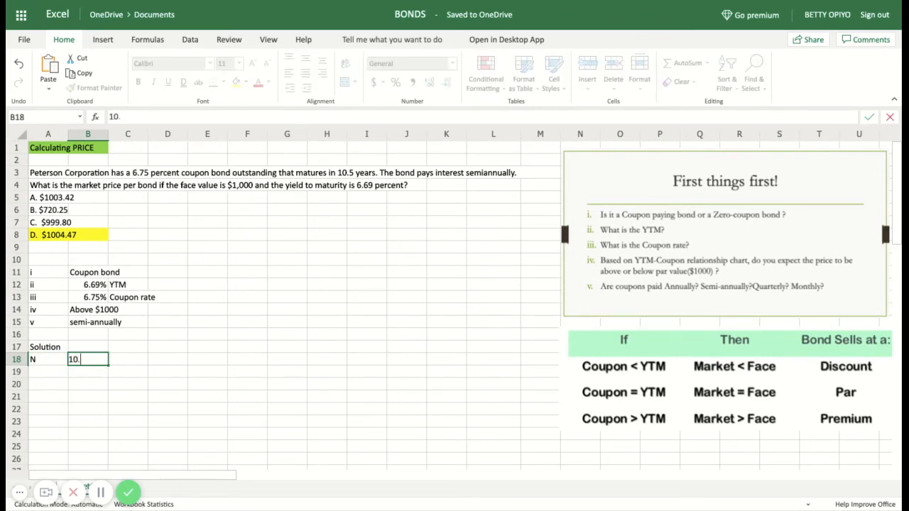
pyautogui.click(91, 375)
pyautogui.click(90, 361)
pyautogui.doubleClick(90, 360)
pyautogui.click(69, 360)
pyautogui.write('=')
pyautogui.click(95, 360)
pyautogui.write('*')
pyautogui.write('2')
pyautogui.press('Return')
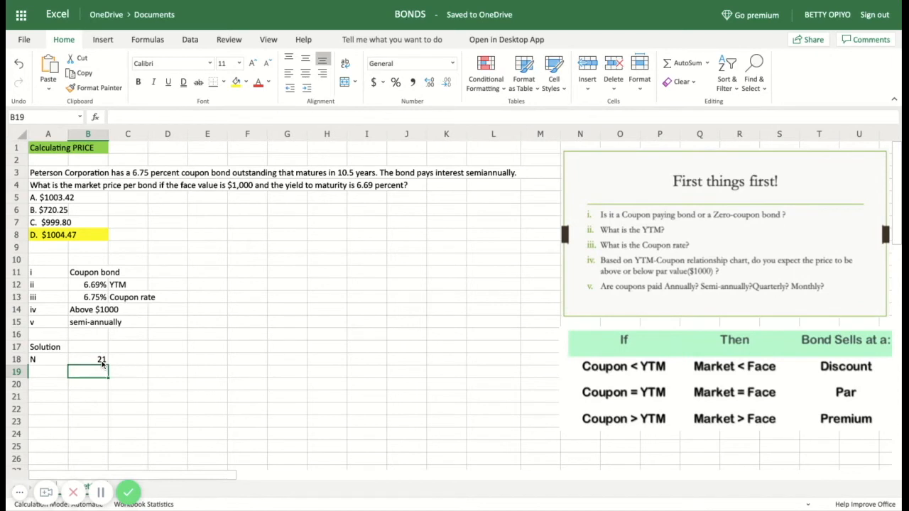
pyautogui.click(101, 361)
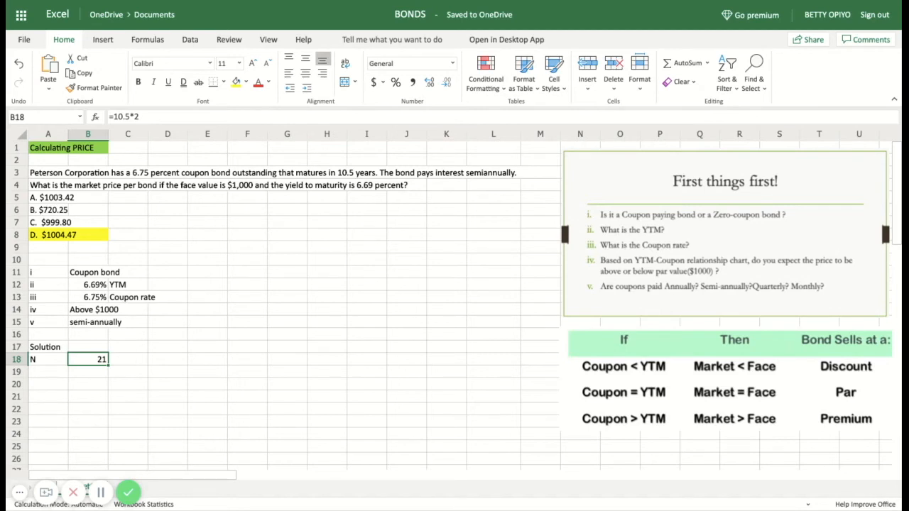
pyautogui.click(52, 378)
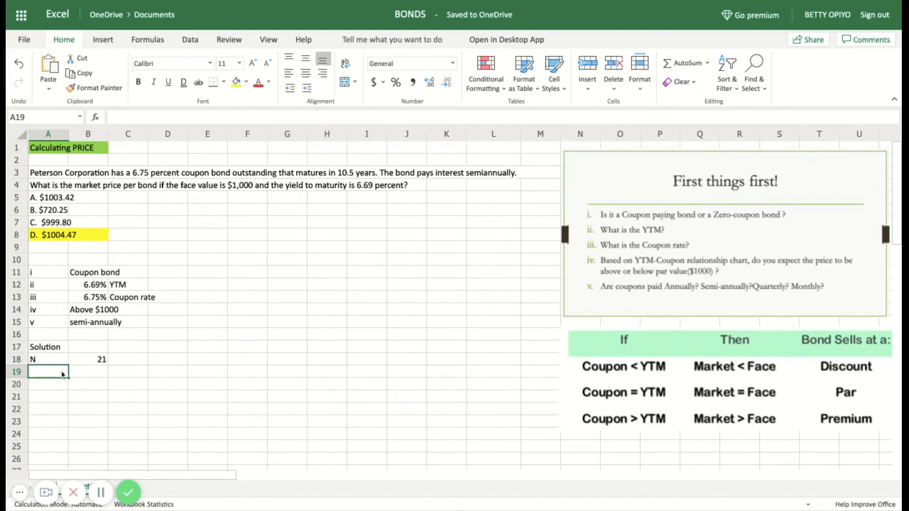
pyautogui.click(86, 366)
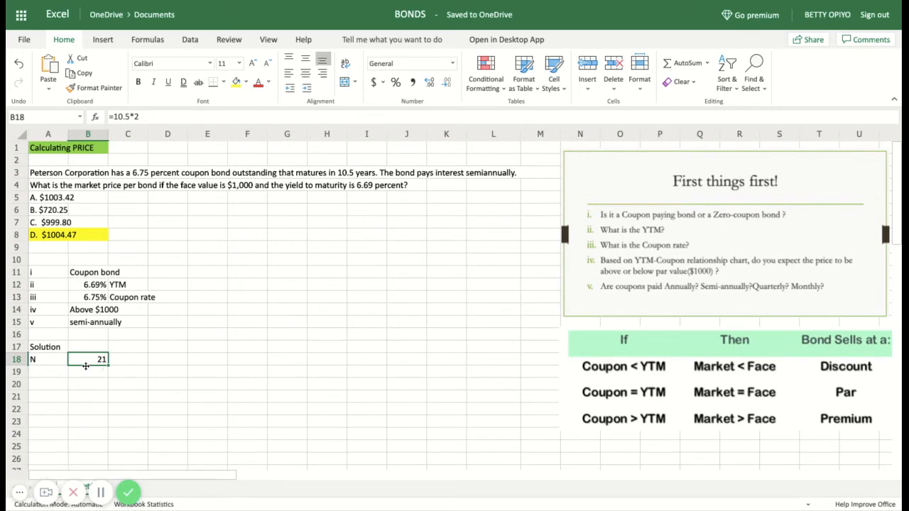
# Enter the label FV in cell A19 with the value 1000 in B19, and the label PMT in A20.
pyautogui.click(51, 375)
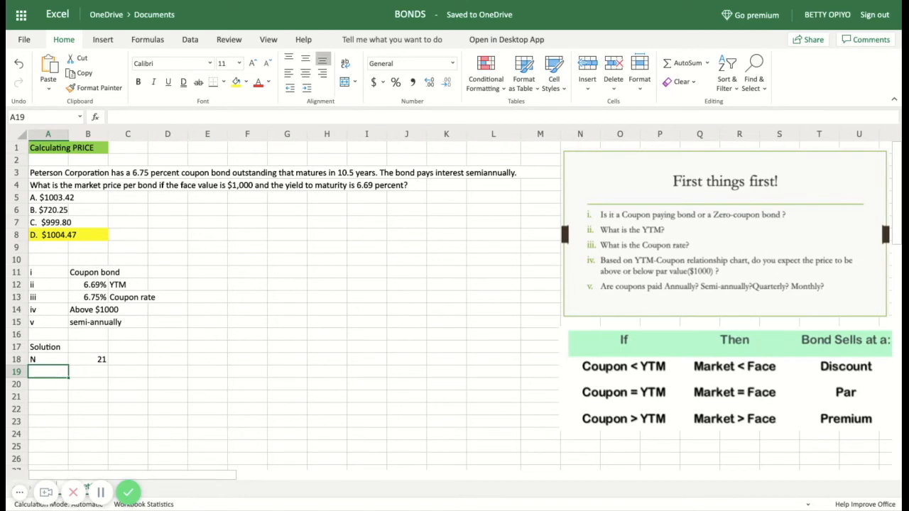
pyautogui.write('FV')
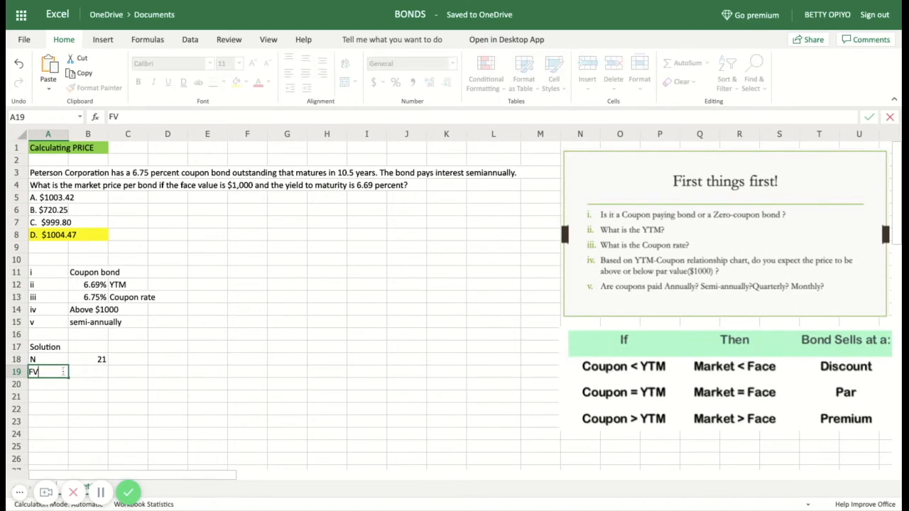
pyautogui.click(83, 376)
pyautogui.write('1000')
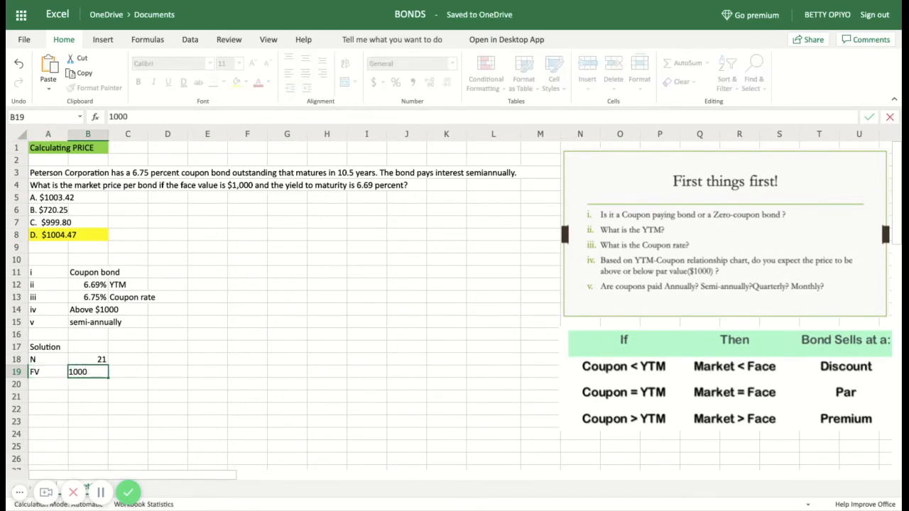
pyautogui.press('Return')
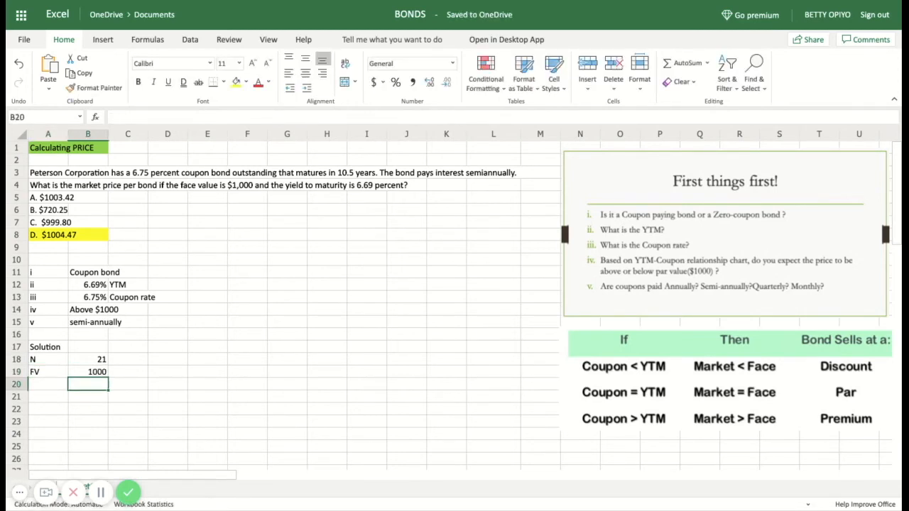
pyautogui.click(47, 384)
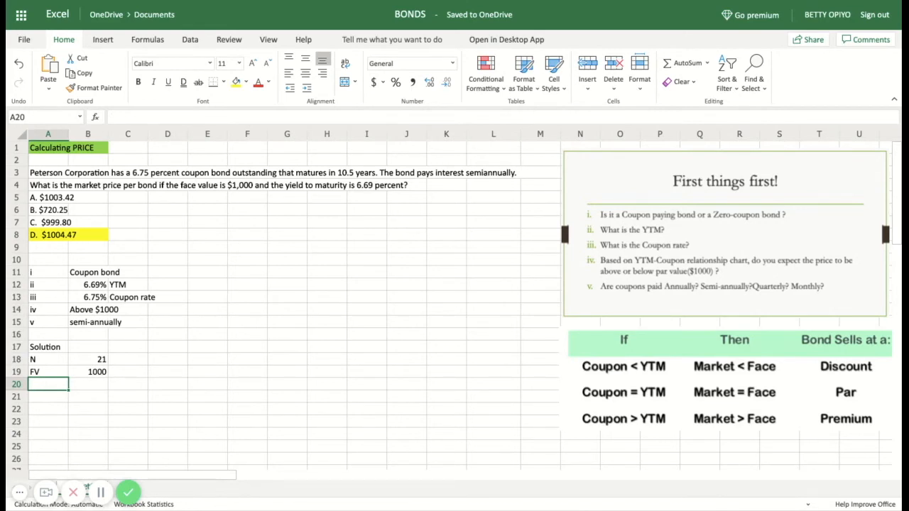
pyautogui.write('PMT')
pyautogui.click(99, 410)
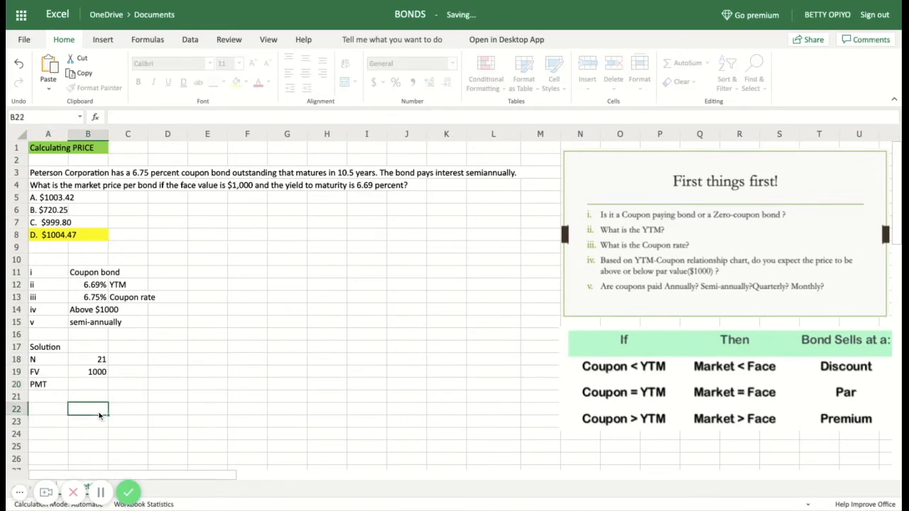
pyautogui.click(96, 385)
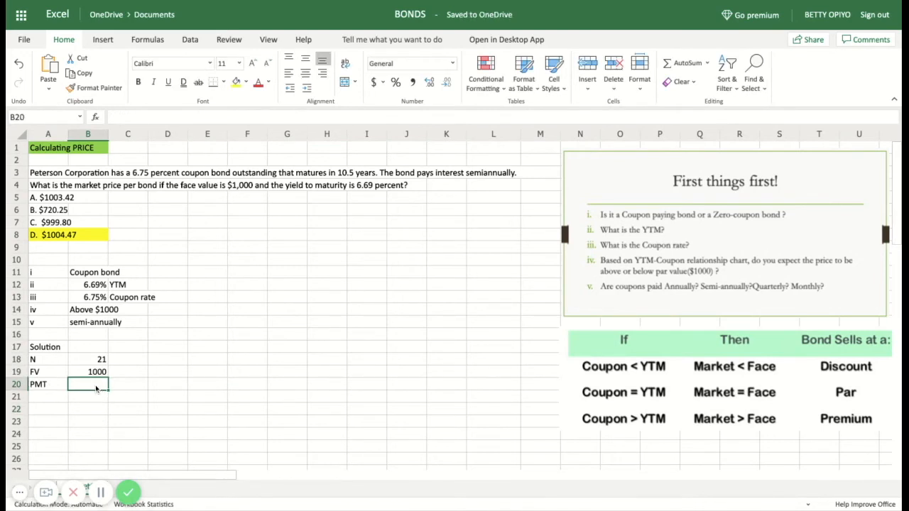
pyautogui.write('=')
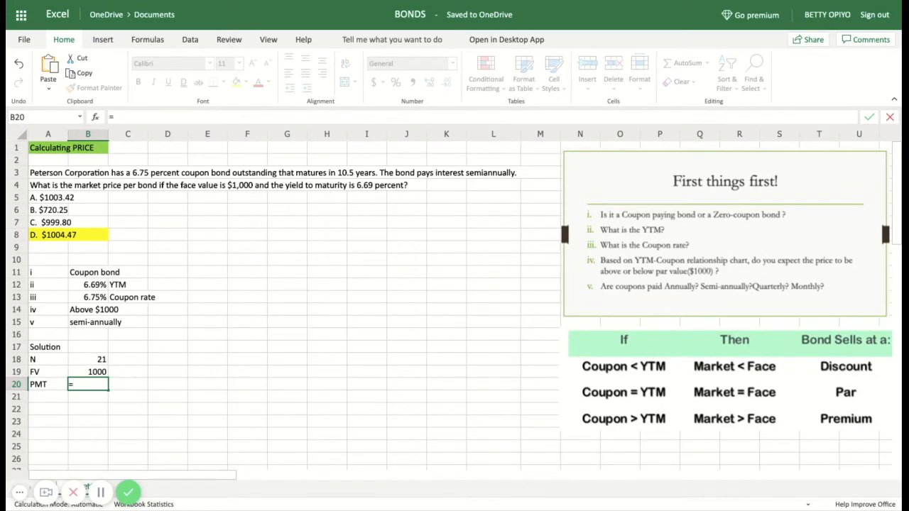
pyautogui.press('BackSpace')
pyautogui.click(139, 388)
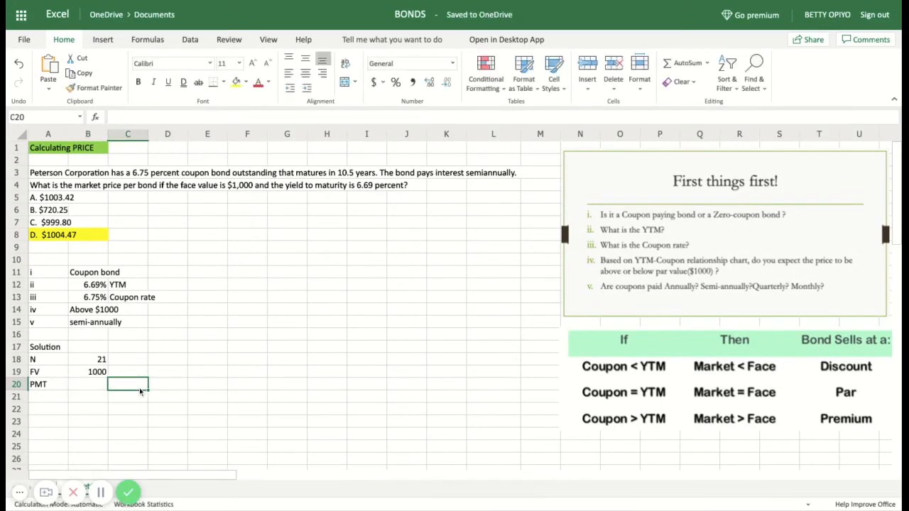
pyautogui.click(157, 390)
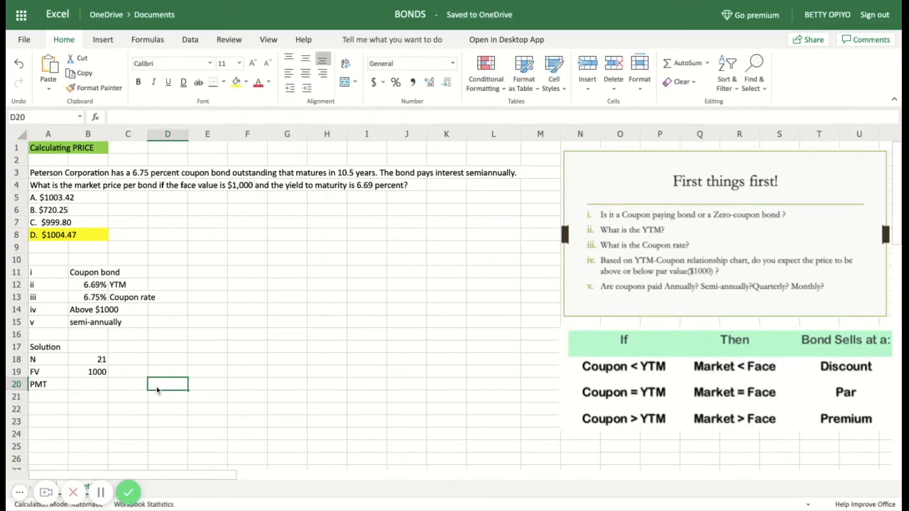
# Enter the note *Coupon PMT = COUPON RATE *FACE VALUE in cell E20, beside the PMT row.
pyautogui.click(194, 389)
pyautogui.write('=')
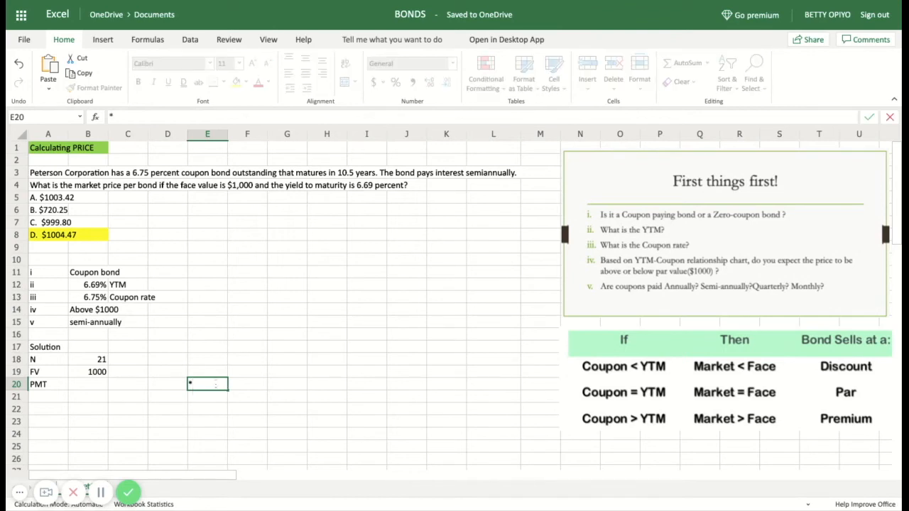
pyautogui.write('COUPON')
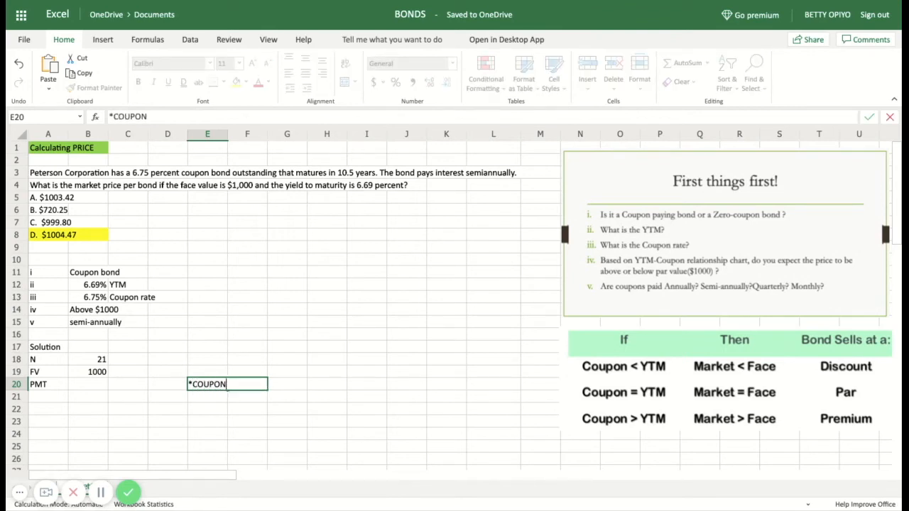
pyautogui.press('BackSpace')
pyautogui.press('BackSpace')
pyautogui.press('BackSpace')
pyautogui.press('BackSpace')
pyautogui.press('BackSpace')
pyautogui.write('oupon PMT = ')
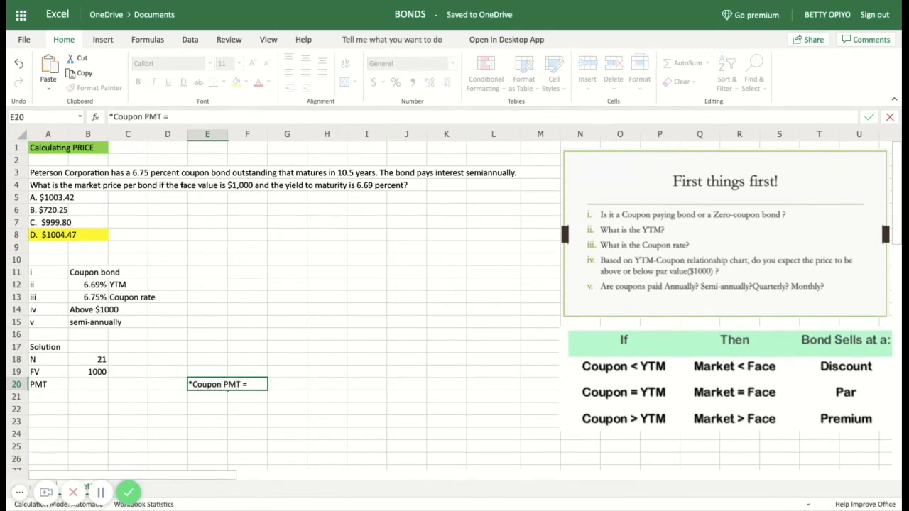
pyautogui.write('COUPON RATE')
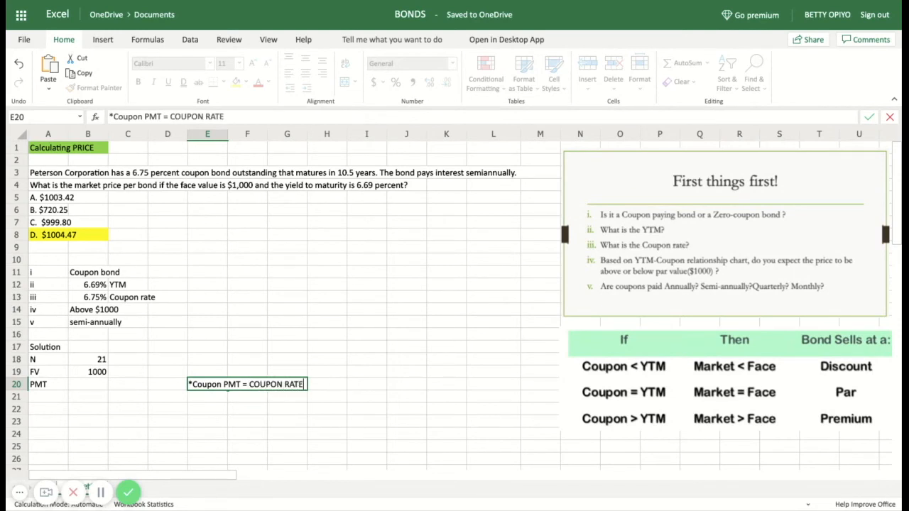
pyautogui.write(' *FACE VA')
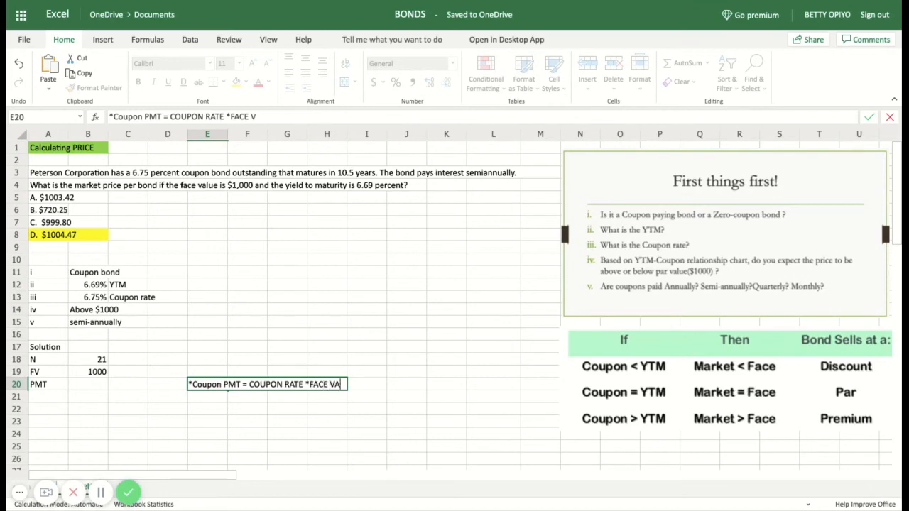
pyautogui.write('LUE')
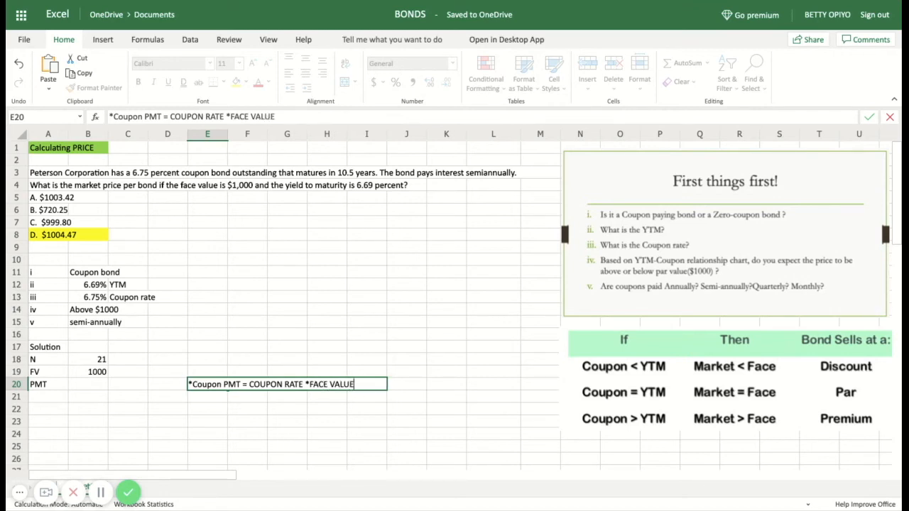
pyautogui.press('Return')
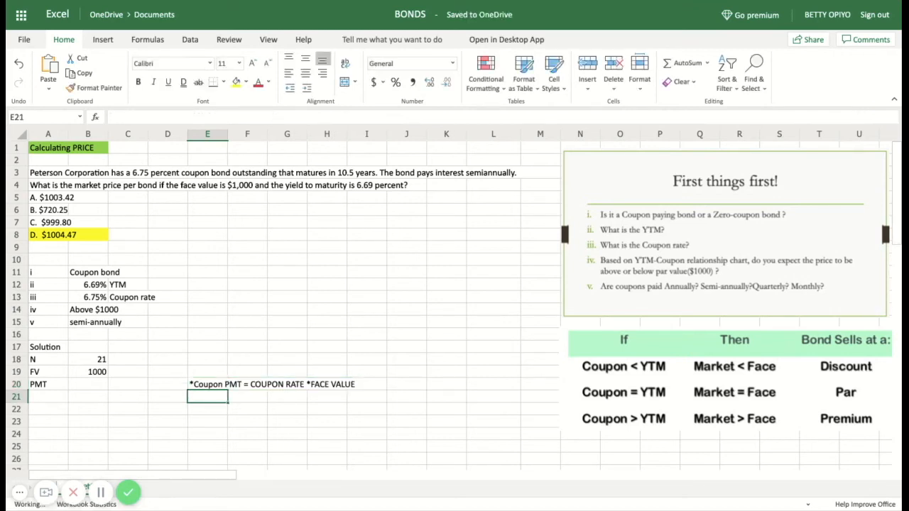
# Calculate the semiannual coupon payment in cell B20 with the formula =(0.0675*1000)/2.
pyautogui.click(92, 388)
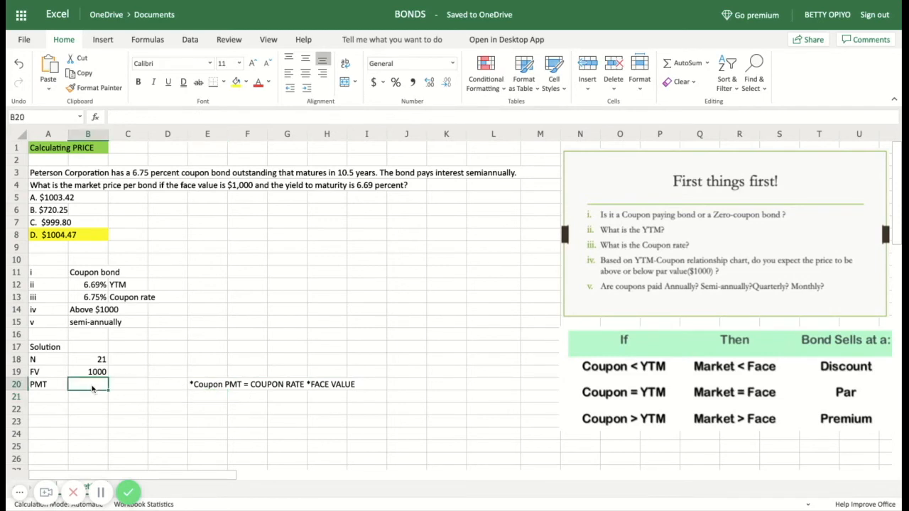
pyautogui.write('=')
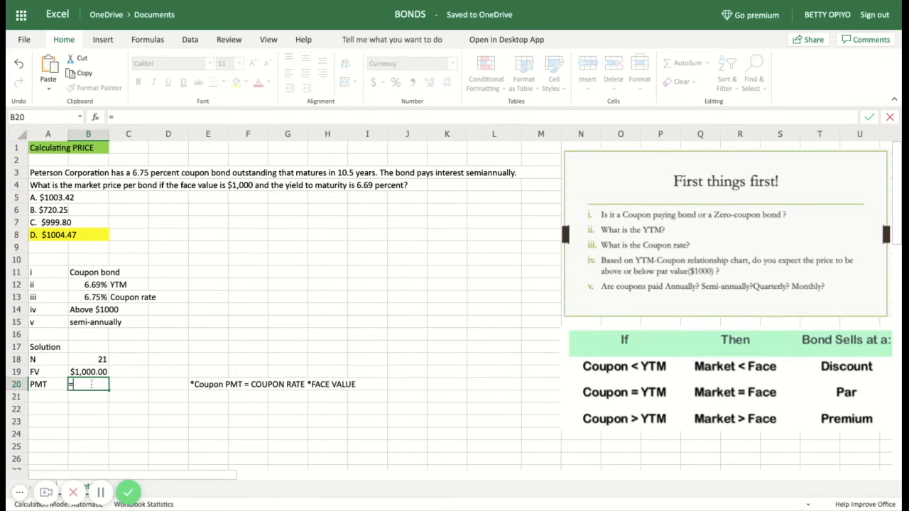
pyautogui.write('0.')
pyautogui.write('0675*1000')
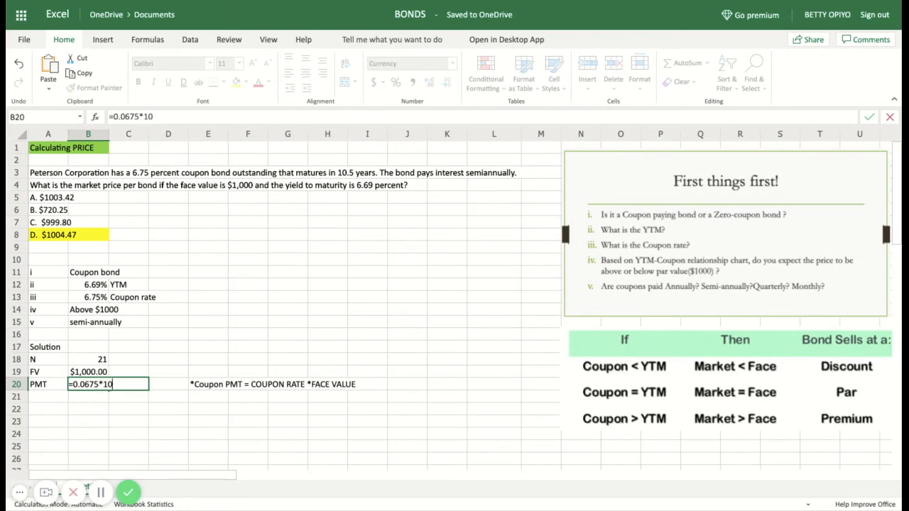
pyautogui.click(73, 384)
pyautogui.write('(')
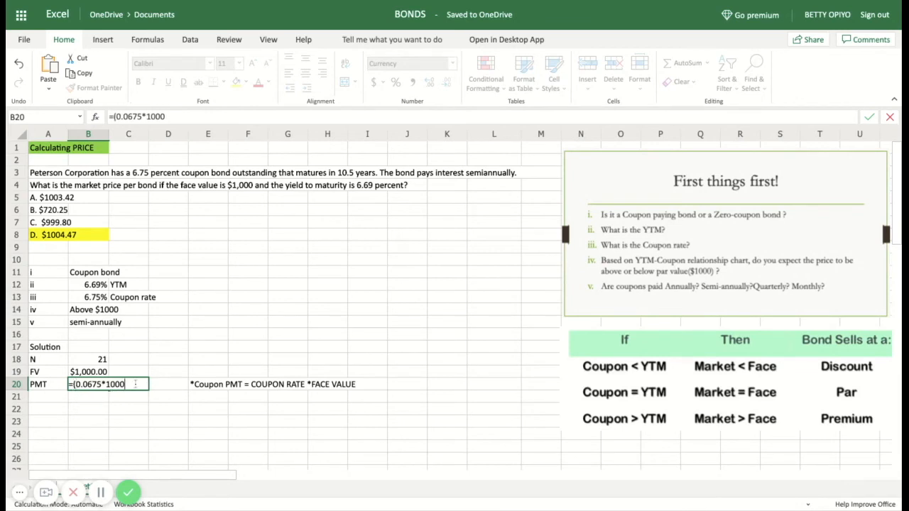
pyautogui.write(')/2')
pyautogui.press('Return')
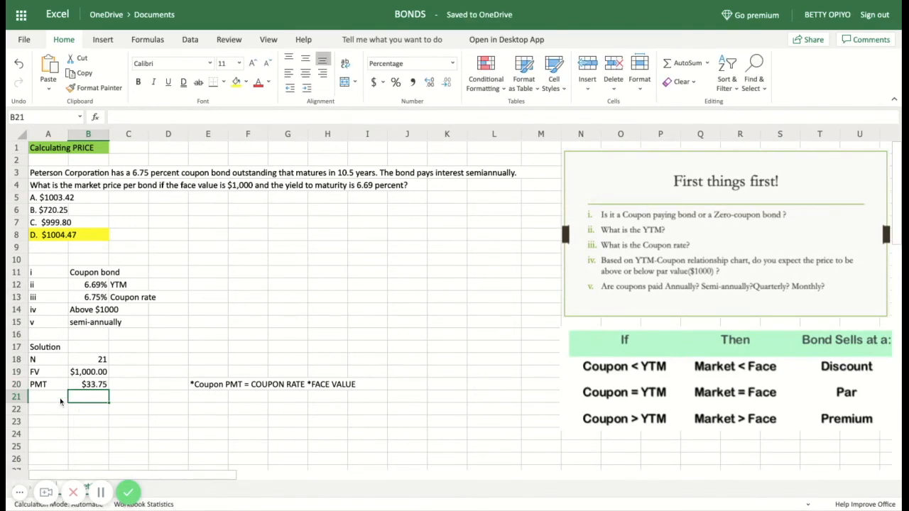
# Enter the label RATE in cell A21 and calculate the semiannual yield in B21 with the formula =0.0669/2.
pyautogui.click(60, 401)
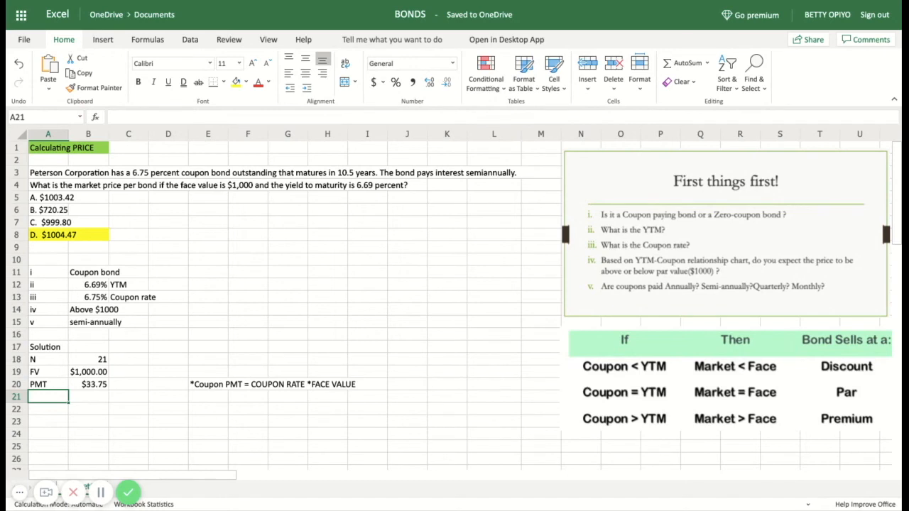
pyautogui.write('RATE')
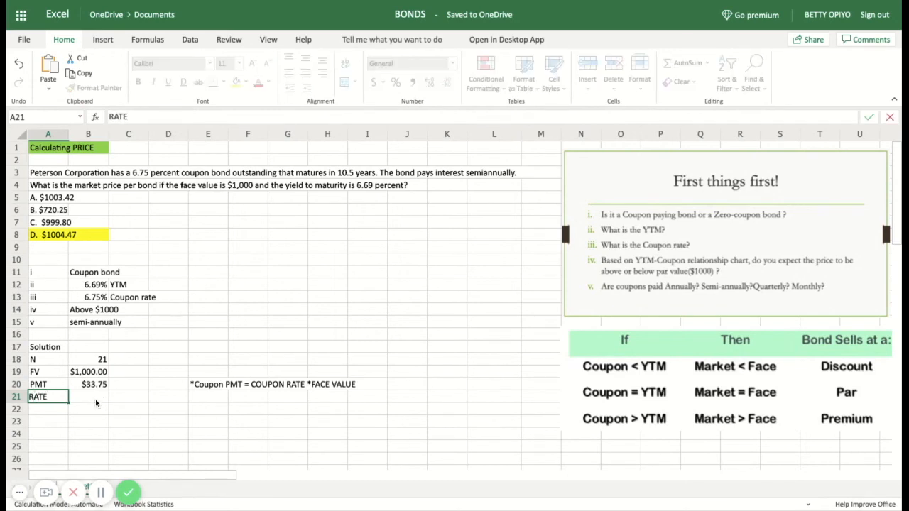
pyautogui.click(95, 399)
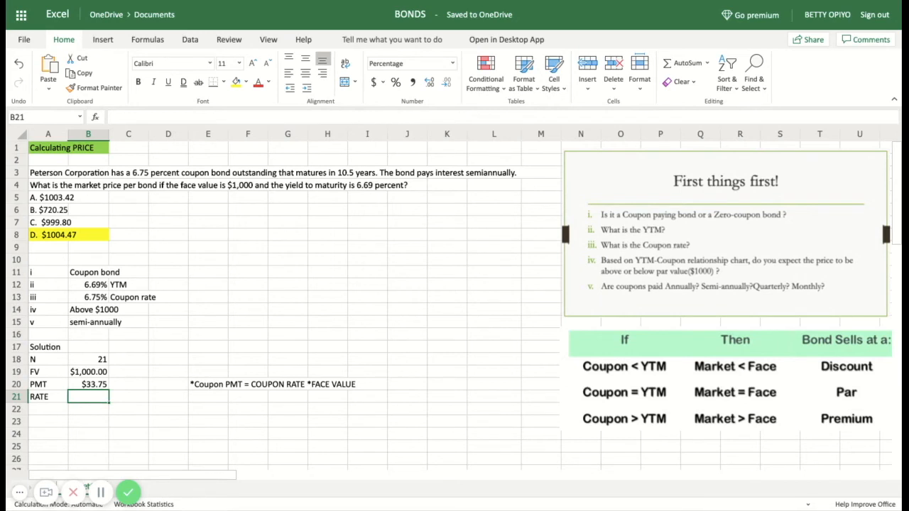
pyautogui.write('=')
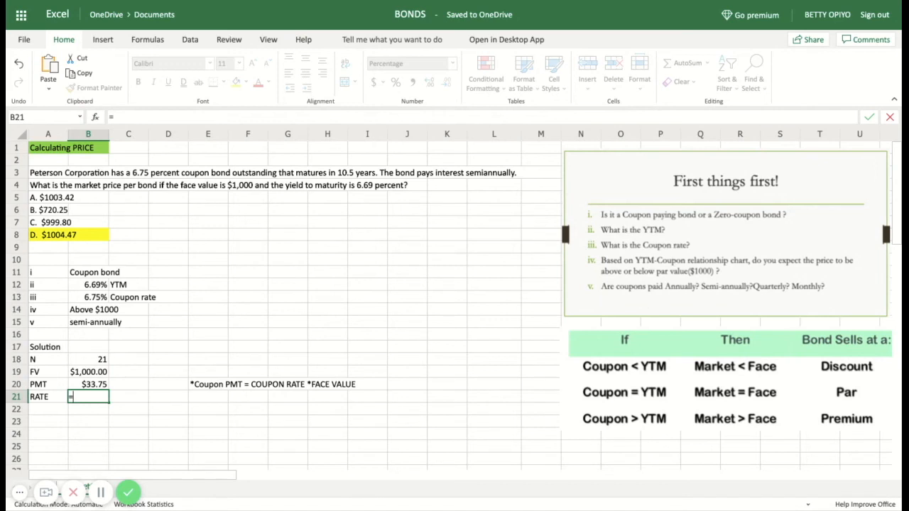
pyautogui.write('0.069')
pyautogui.write('/')
pyautogui.write('6')
pyautogui.click(106, 399)
pyautogui.write('2')
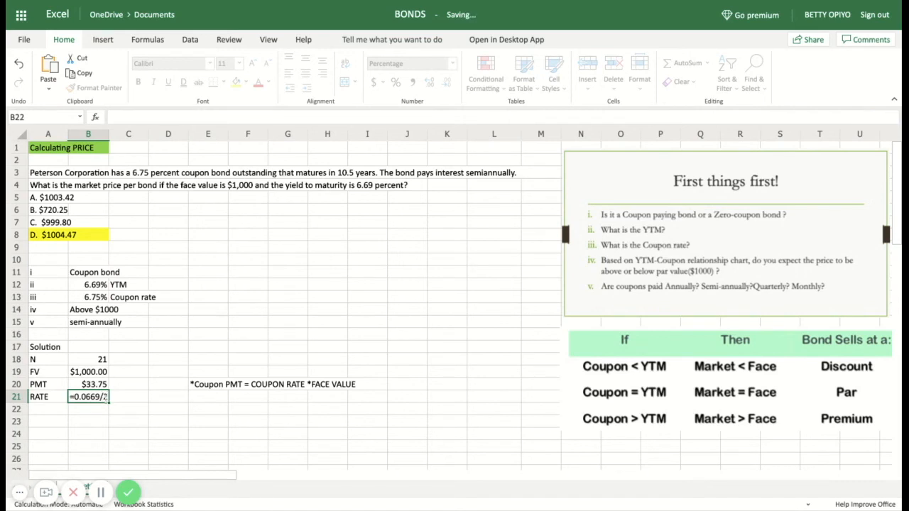
pyautogui.press('Return')
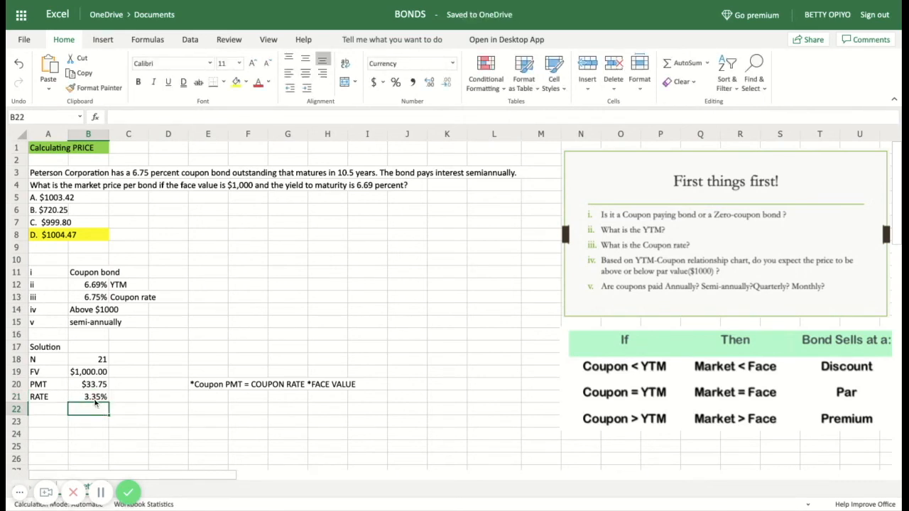
# Label cell A22 as PV(PRICE).
pyautogui.click(57, 412)
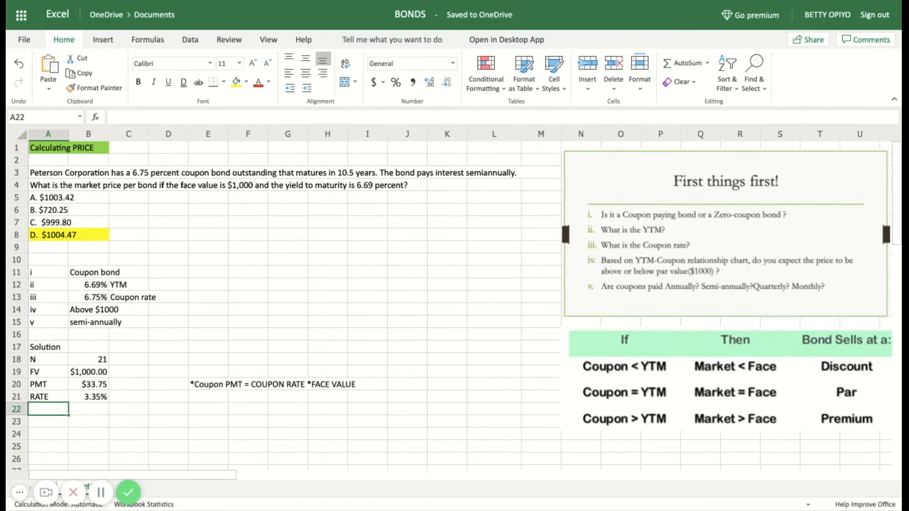
pyautogui.write('PV')
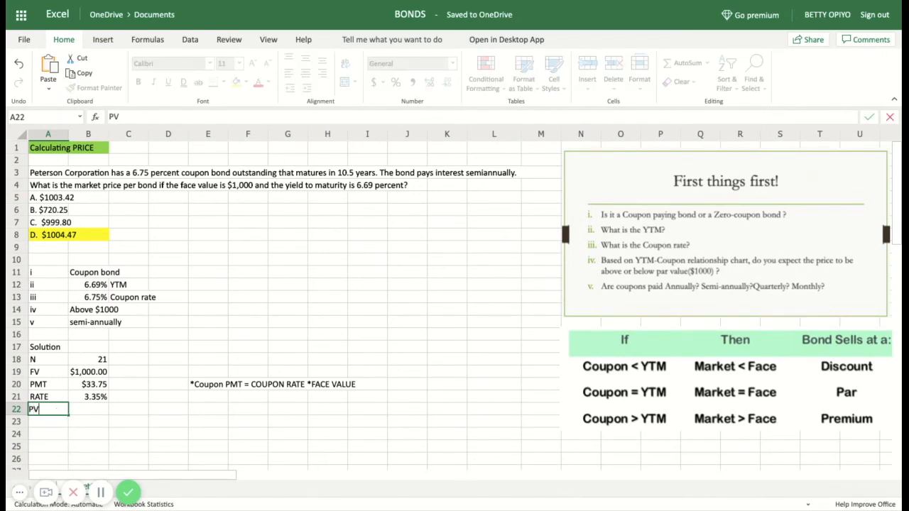
pyautogui.click(77, 414)
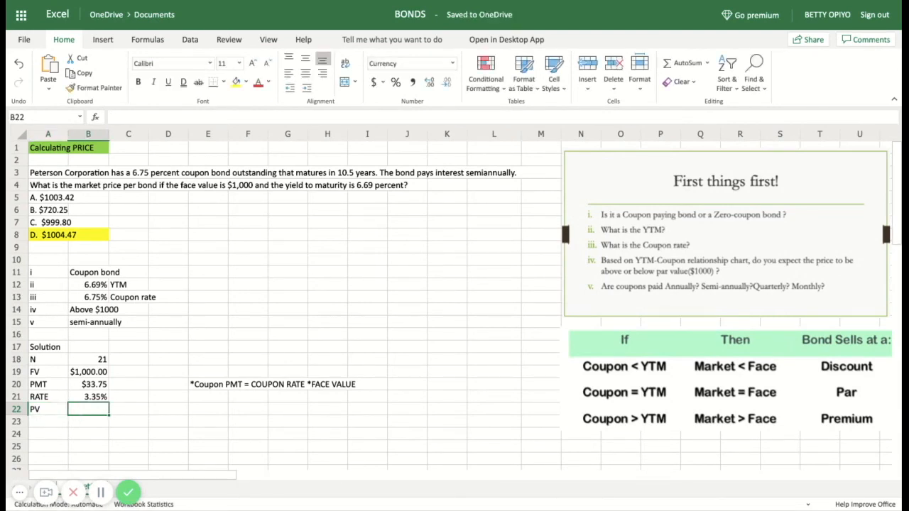
pyautogui.doubleClick(56, 412)
pyautogui.write('(')
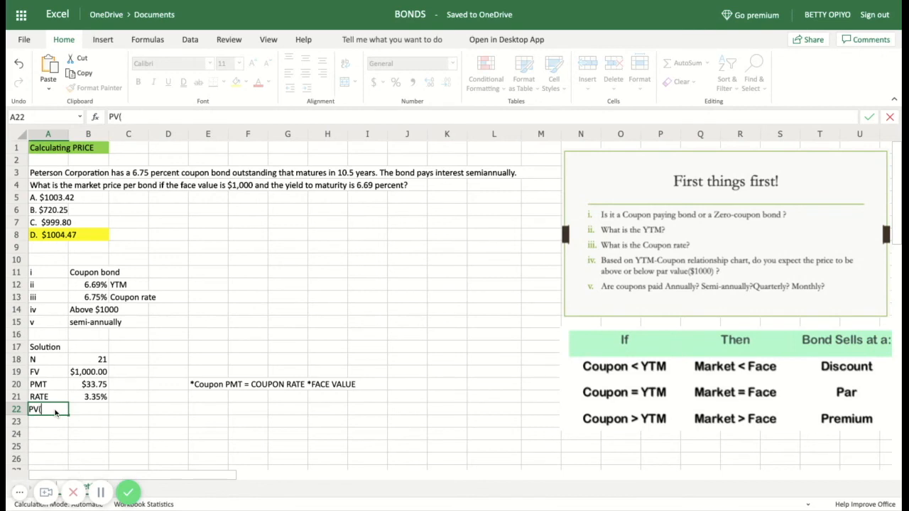
pyautogui.write('PRICE)')
# Calculate the bond price in cell B22 with the formula =-PV(B21,B18,B20,B19).
pyautogui.click(83, 414)
pyautogui.write('=-')
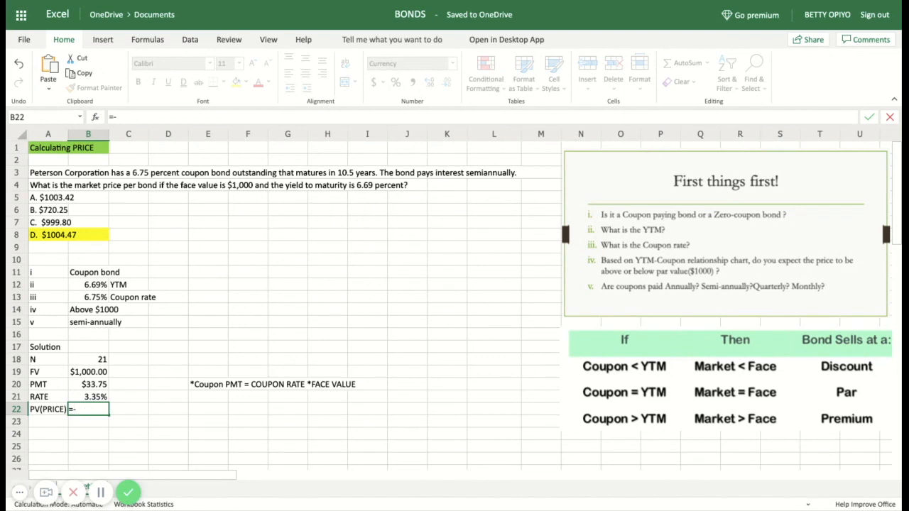
pyautogui.write('PV')
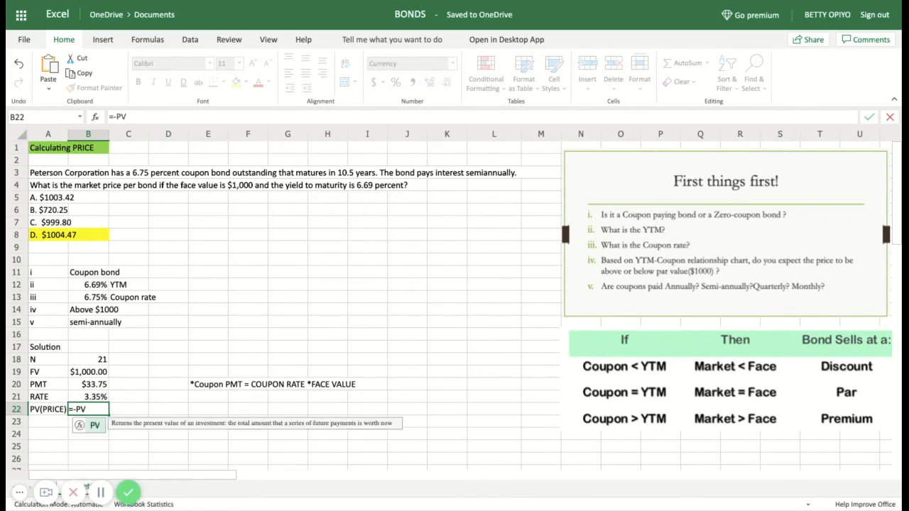
pyautogui.click(96, 426)
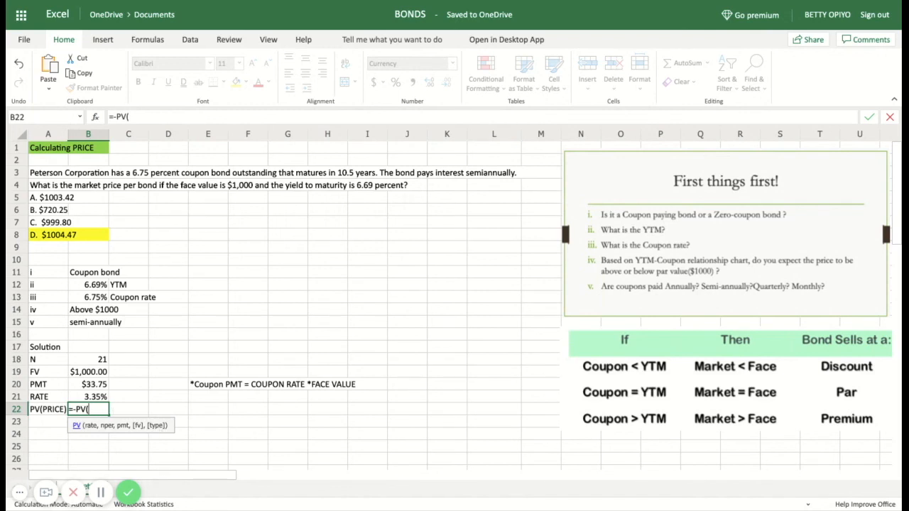
pyautogui.click(98, 400)
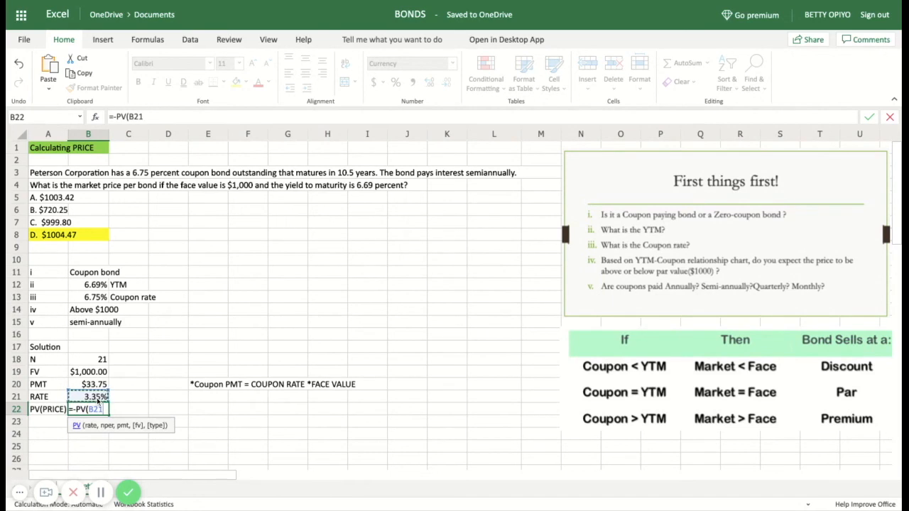
pyautogui.write(',')
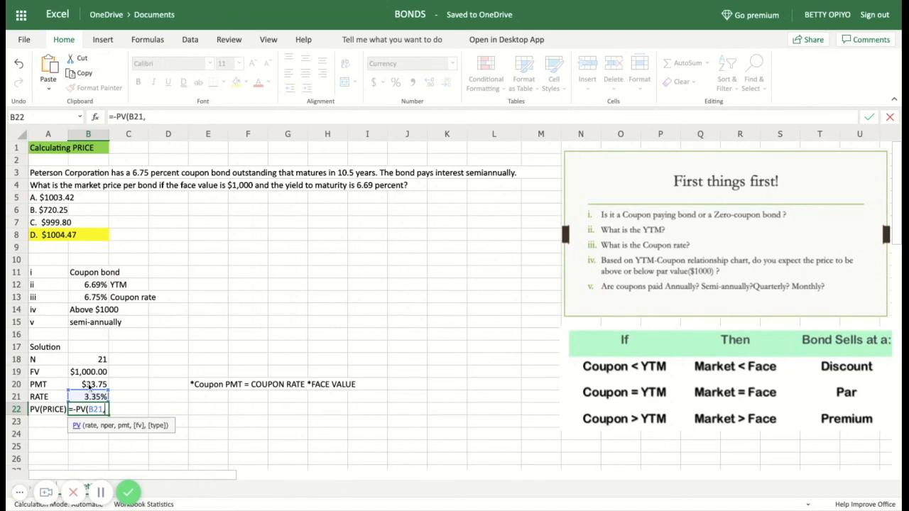
pyautogui.click(95, 361)
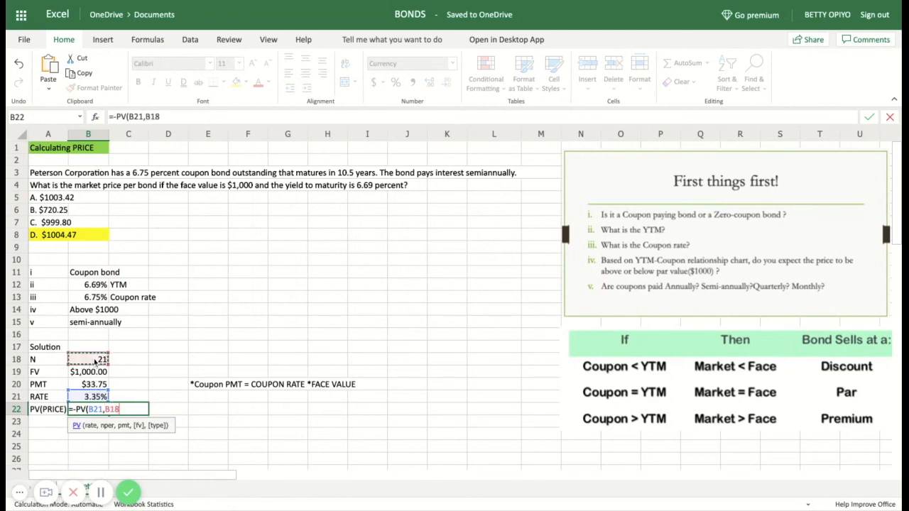
pyautogui.write(',')
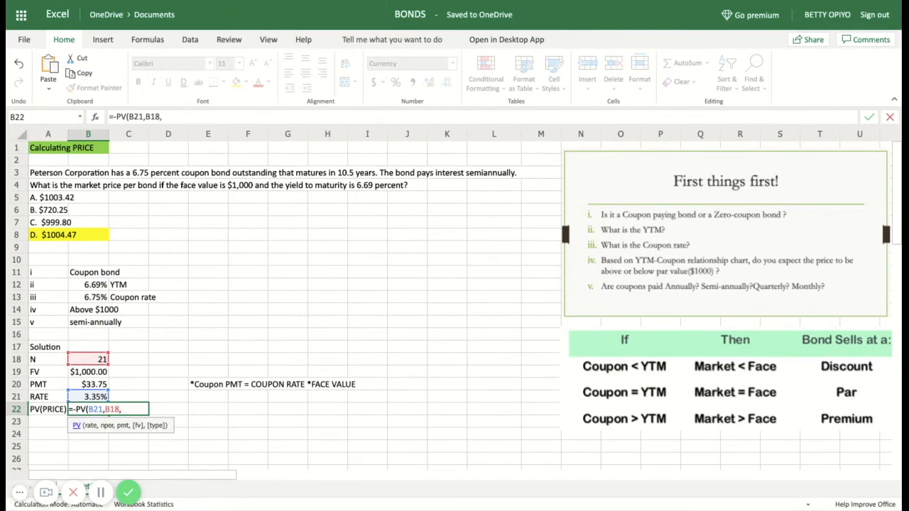
pyautogui.click(95, 384)
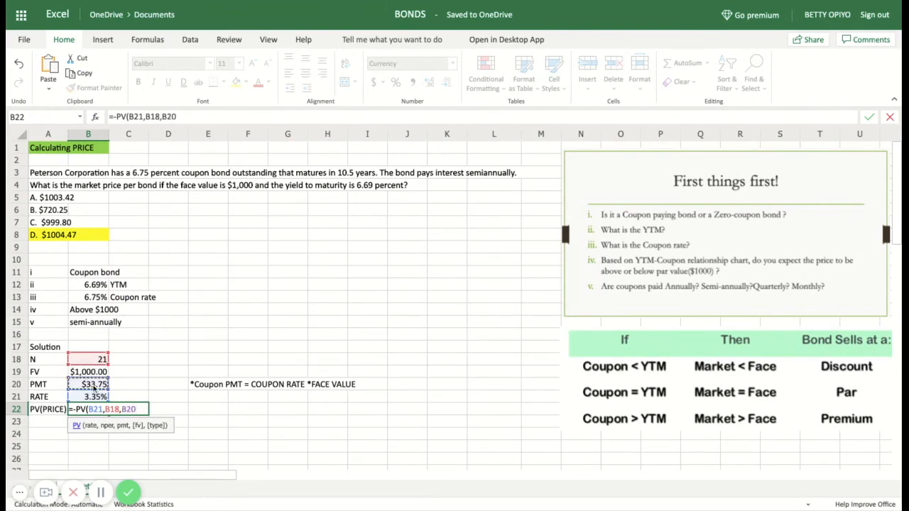
pyautogui.write(',')
pyautogui.click(90, 372)
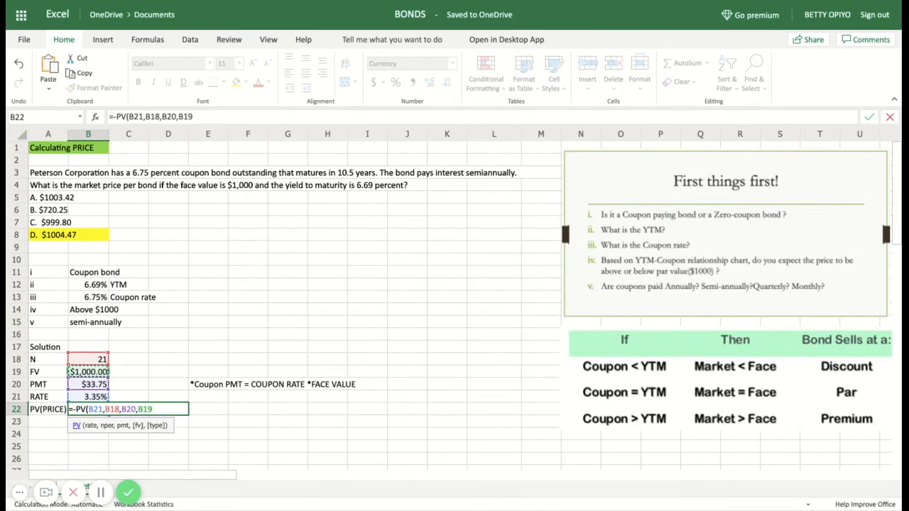
pyautogui.write(')')
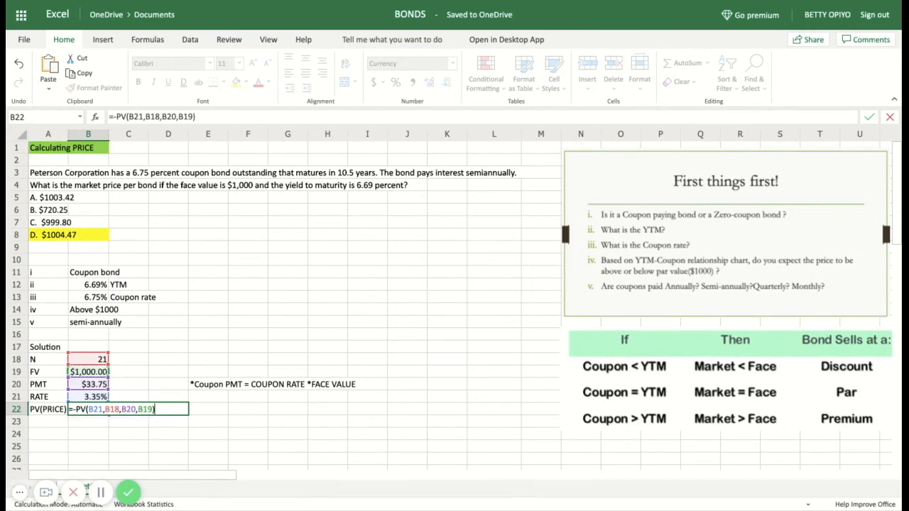
pyautogui.press('Return')
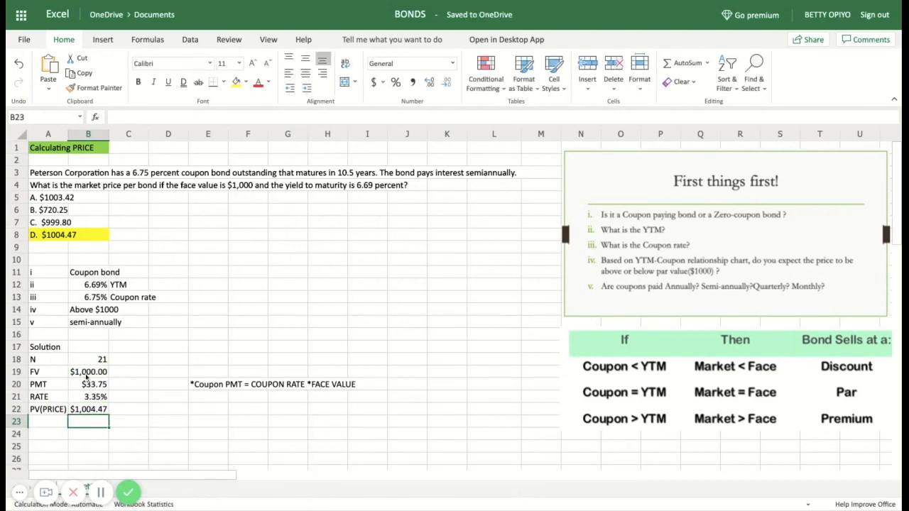
# Compare the calculated bond price in cell B22 with answer choice D in cell A8.
pyautogui.click(92, 412)
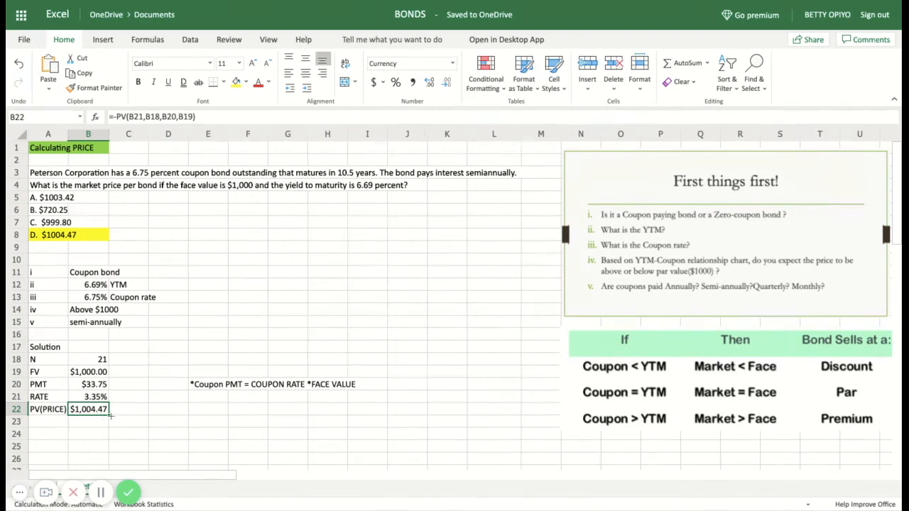
pyautogui.click(47, 235)
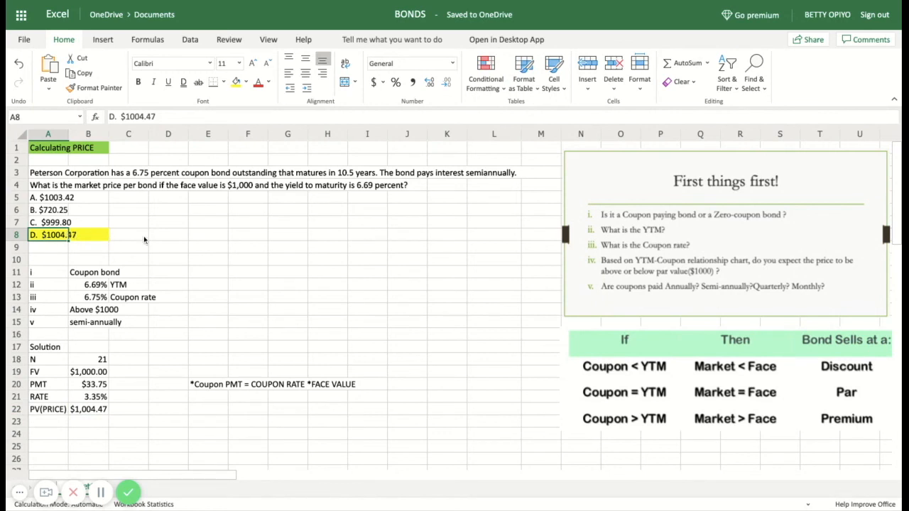
pyautogui.click(97, 412)
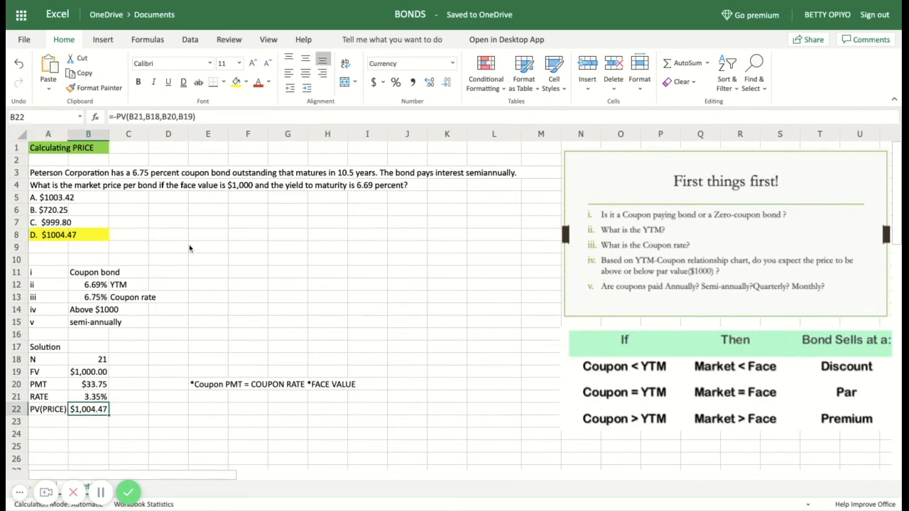